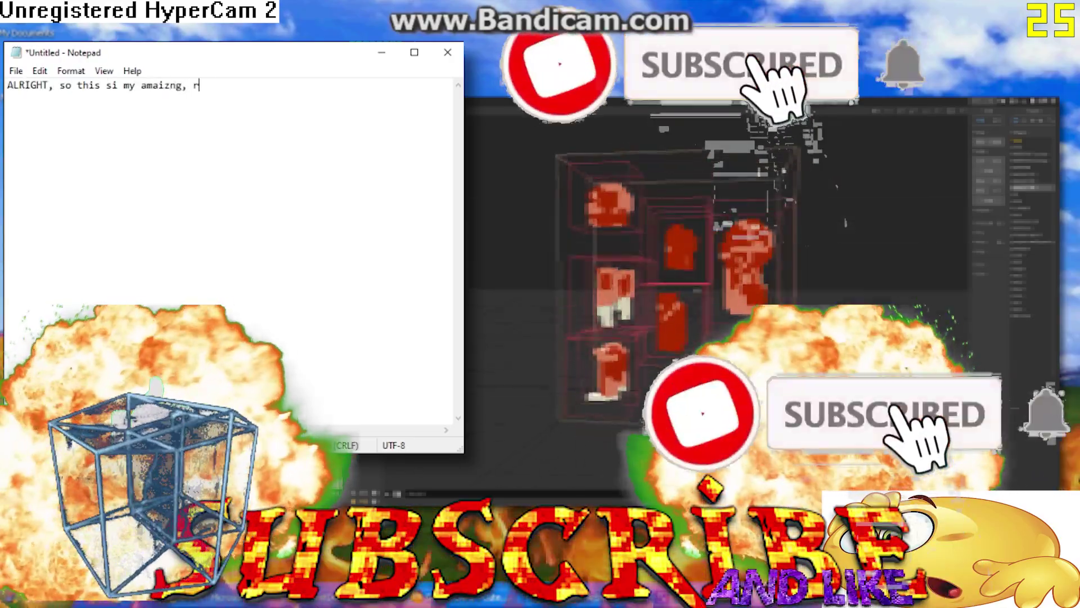
Step: Write the introduction in the Notepad document, including "HOW to make a SKIN for 4D"
type("HOW to make a SKIN for 4D")
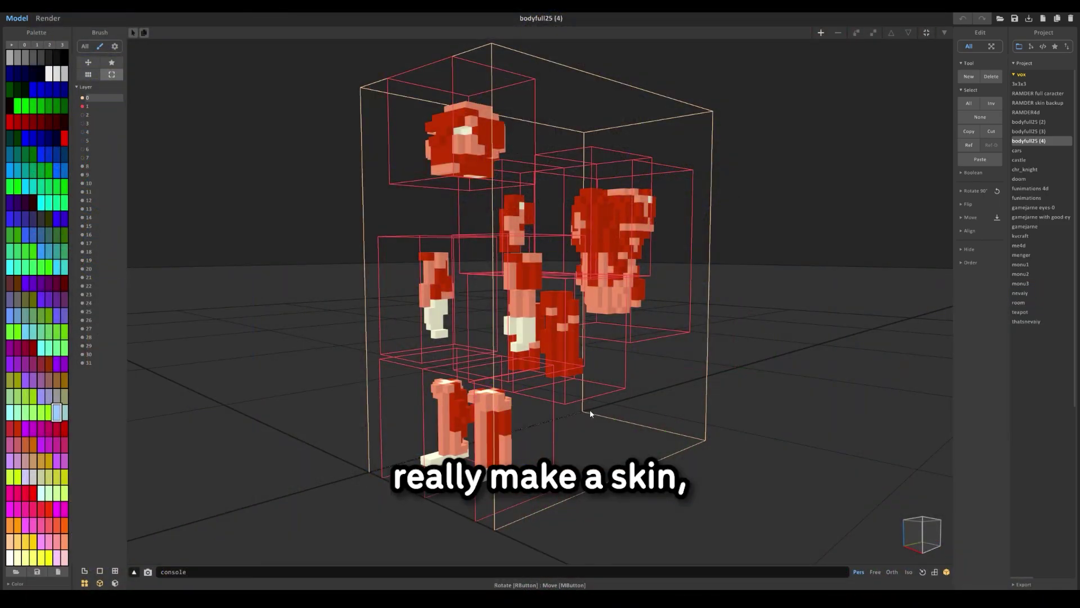
Step: Download MagicaVoxel 0.99.7.1 (Beta) from its web page
right_click_drag(591, 413, 652, 413)
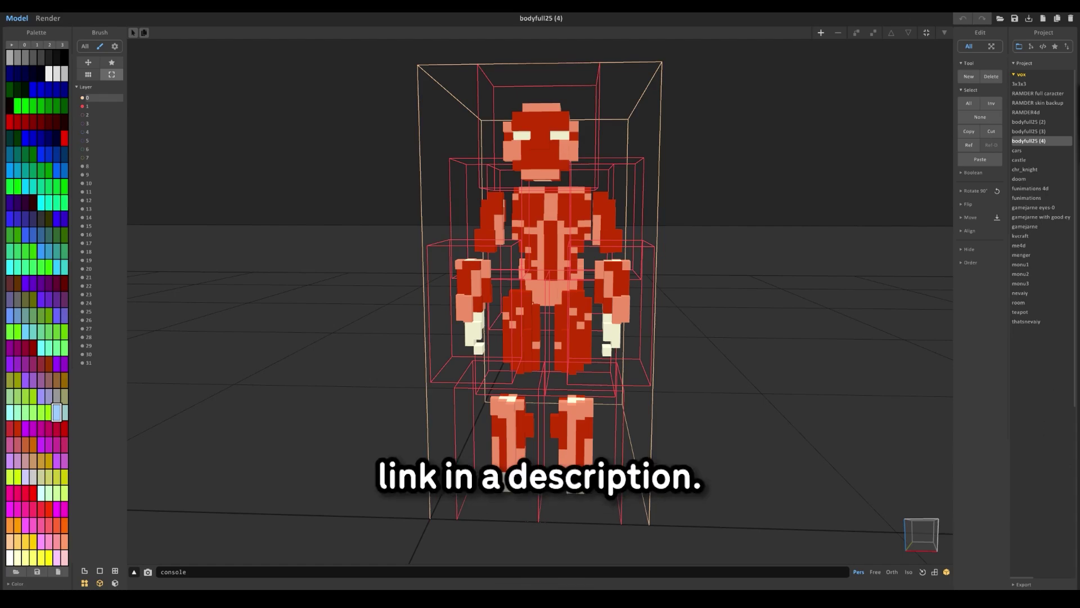
left_click(394, 510)
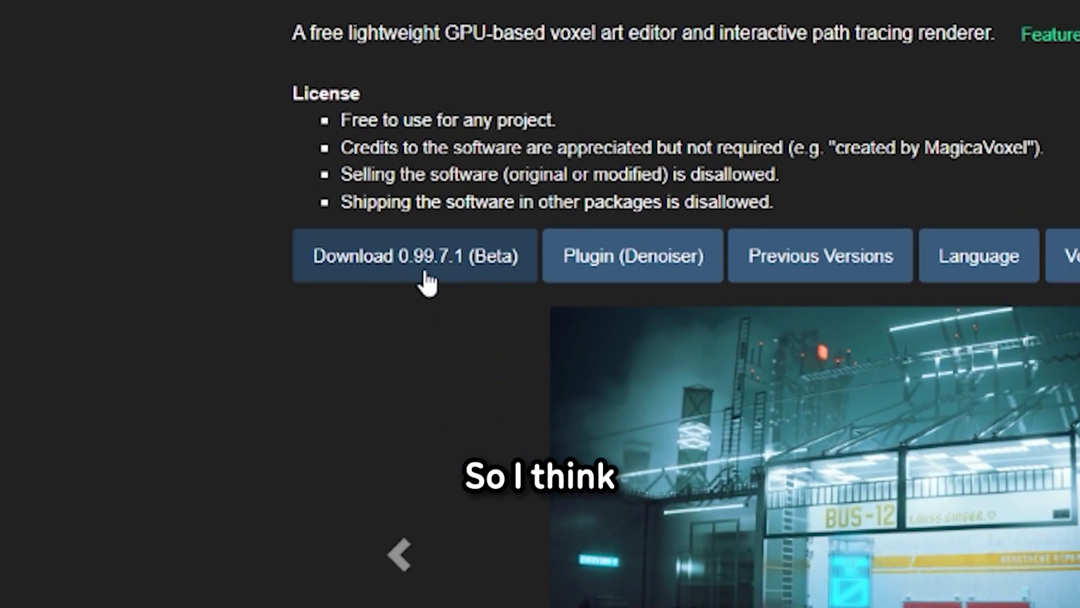
left_click(394, 260)
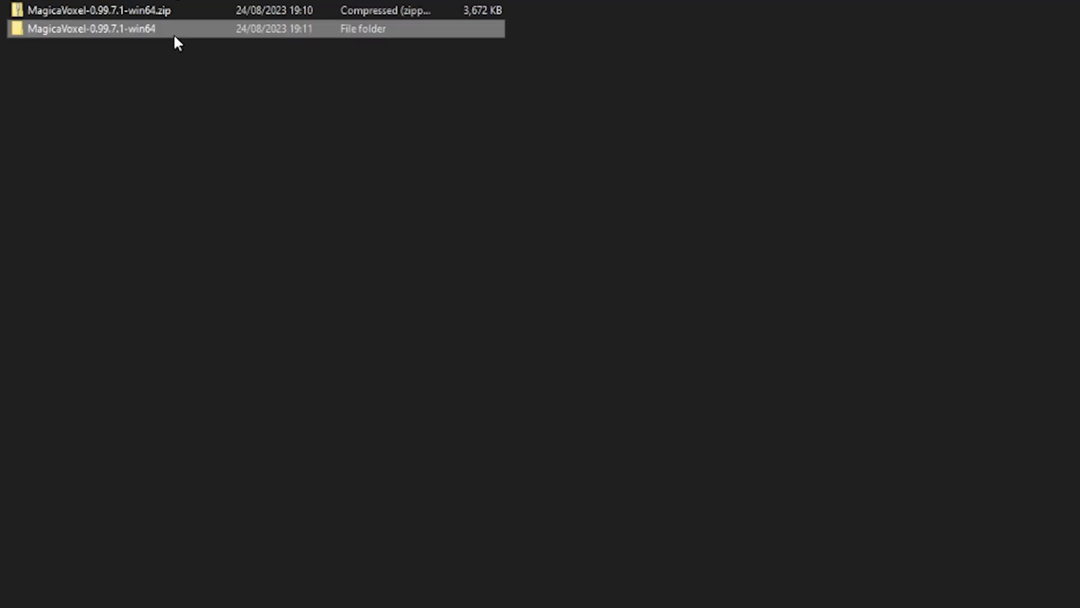
Step: Open the extracted MagicaVoxel-0.99.7.1-win64 folder and launch MagicaVoxel.exe
double_click(173, 32)
double_click(198, 41)
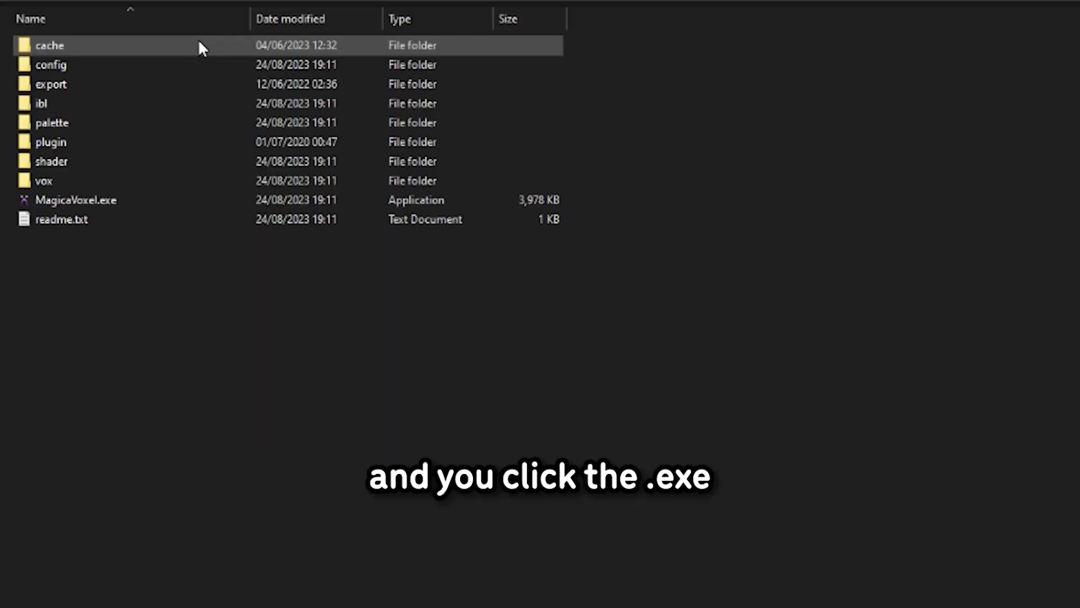
double_click(173, 203)
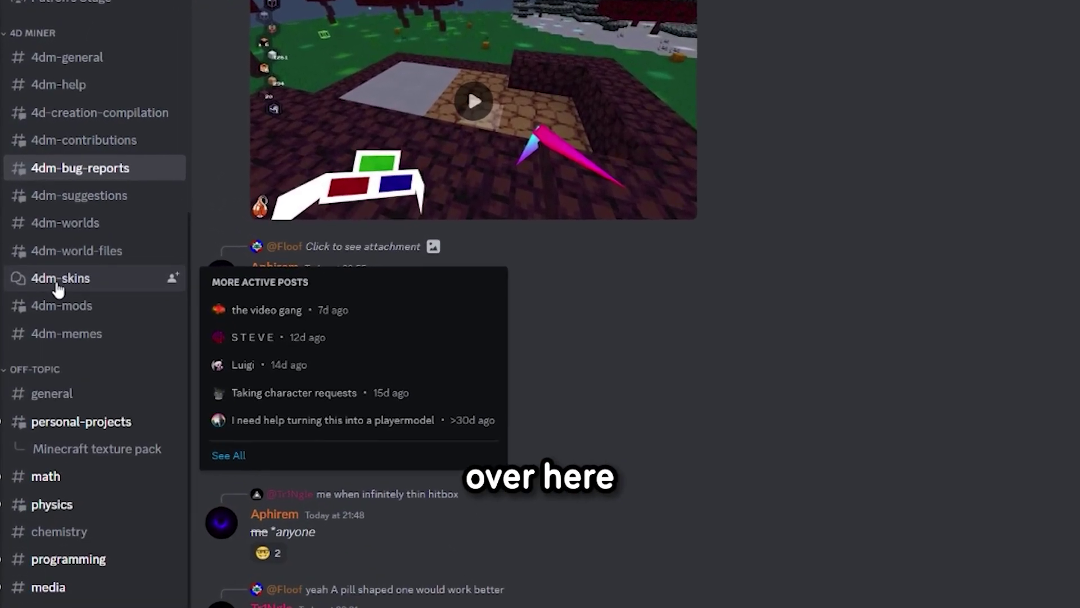
Step: Open the 4dm-skins channel in Discord for the skin templates and view the skeleton model in MagicaVoxel
left_click(45, 242)
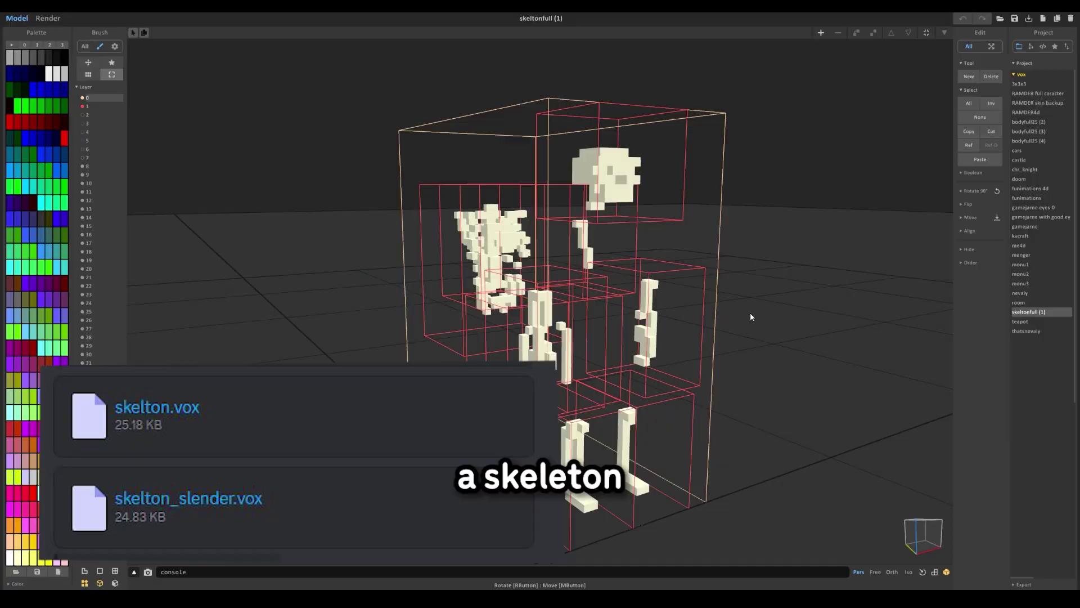
right_click_drag(751, 312, 667, 309)
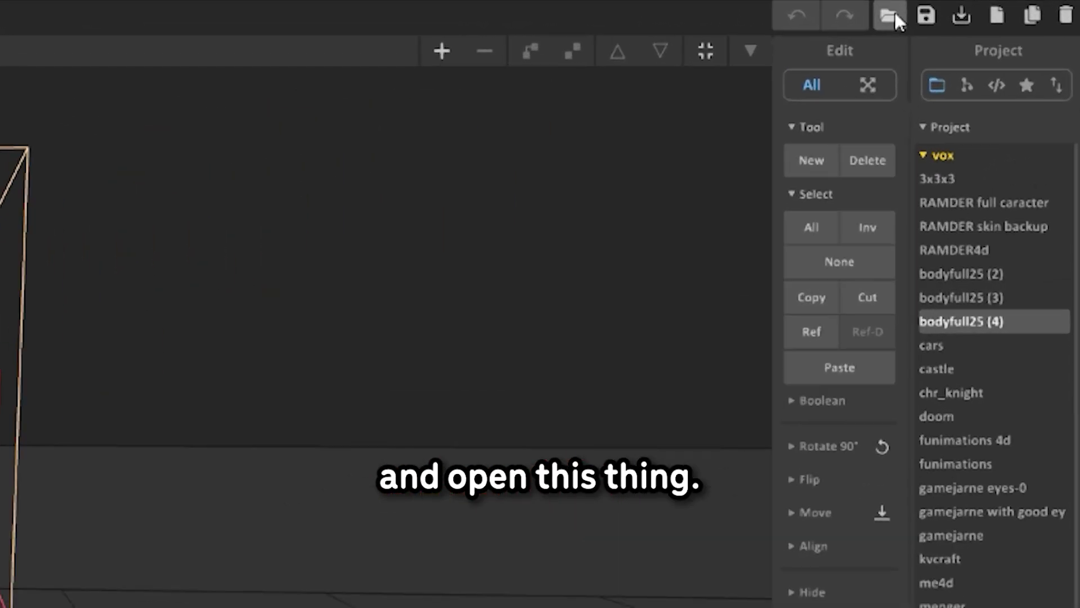
Step: Open a skin template file in MagicaVoxel and inspect the body and skeleton models from several sides
left_click(890, 15)
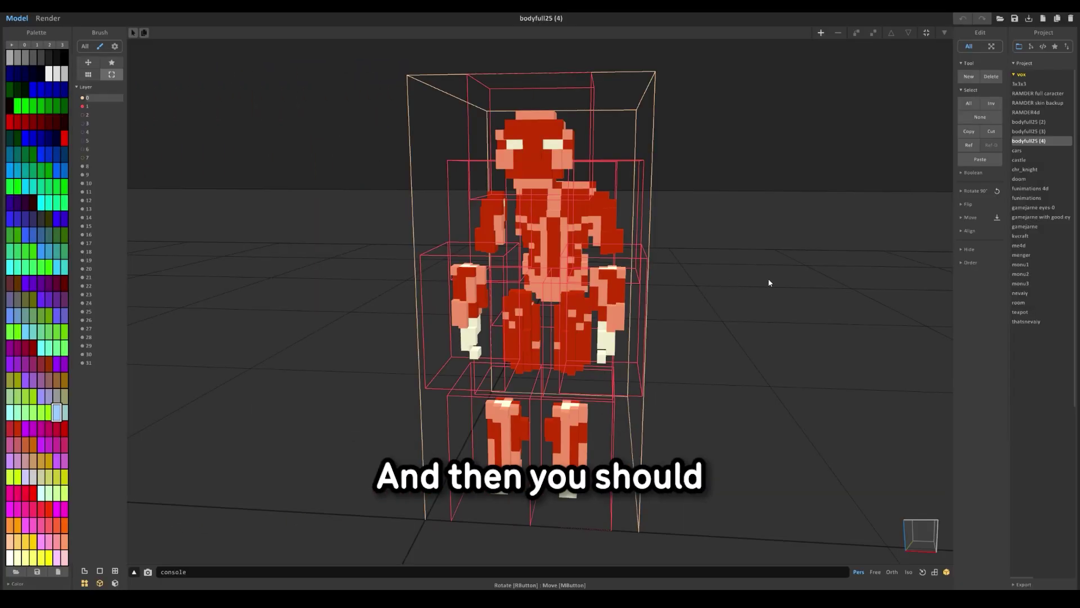
right_click_drag(769, 282, 670, 292)
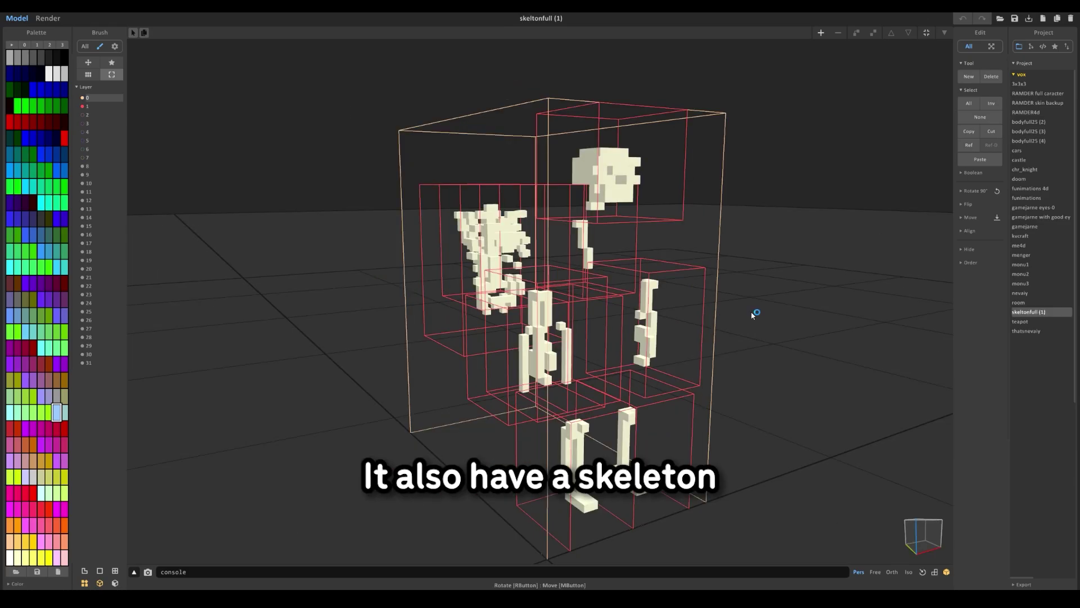
right_click_drag(755, 309, 666, 309)
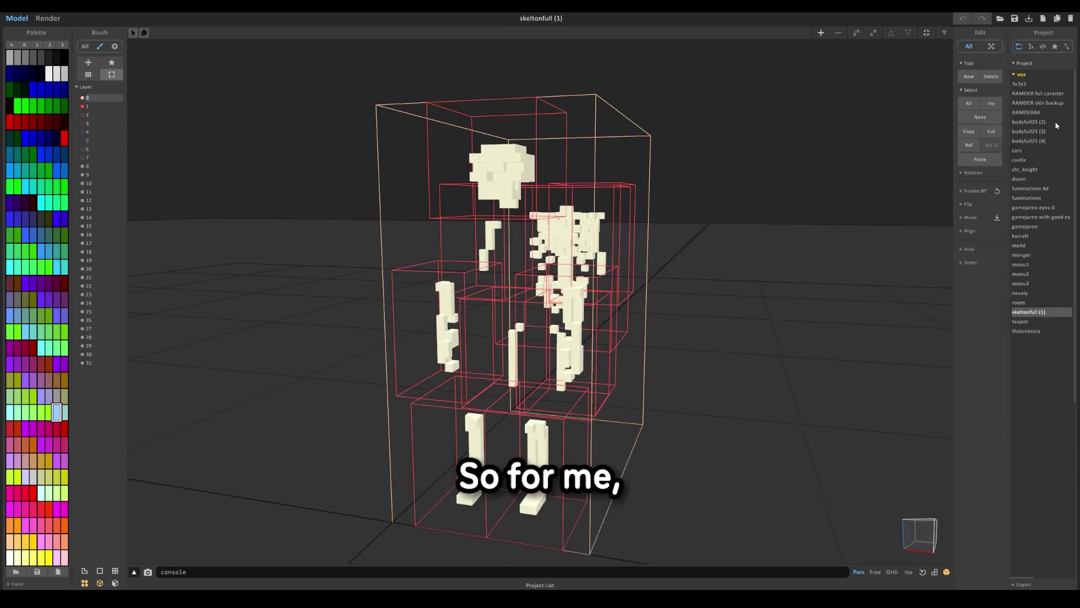
Step: Load the bodyfull25 (4) project and enter voxel editing on the body model
left_click(1050, 141)
right_click_drag(885, 171, 684, 157)
left_click_drag(287, 534, 287, 534)
right_click_drag(287, 534, 378, 436)
left_click(555, 303)
double_click(545, 308)
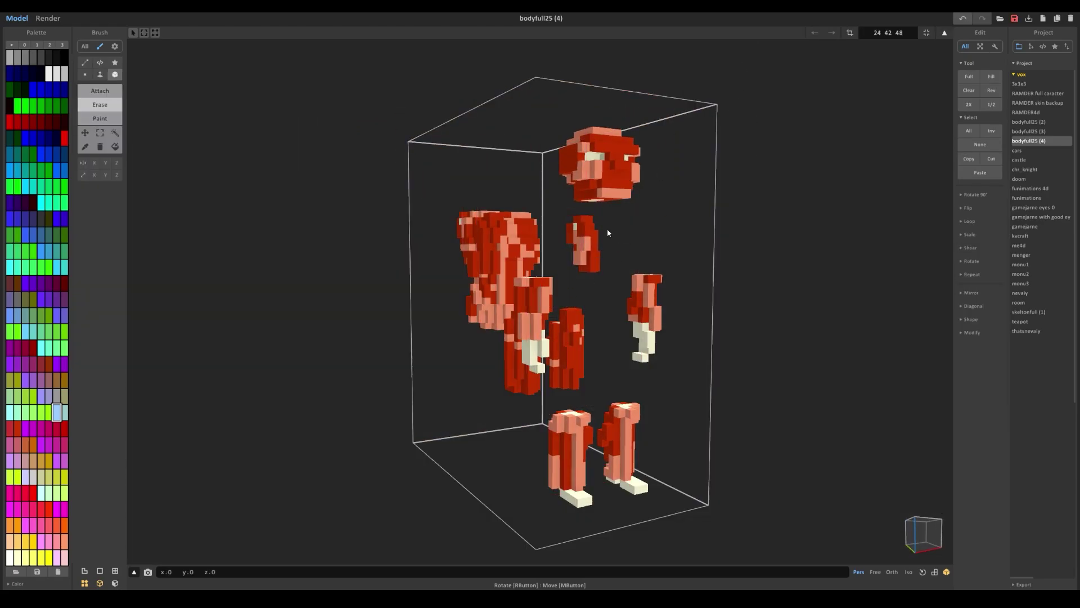
Step: Erase a box of voxels across the head and torso to expose the organs inside the torso
left_click_drag(608, 233, 367, 463)
right_click_drag(684, 301, 567, 315)
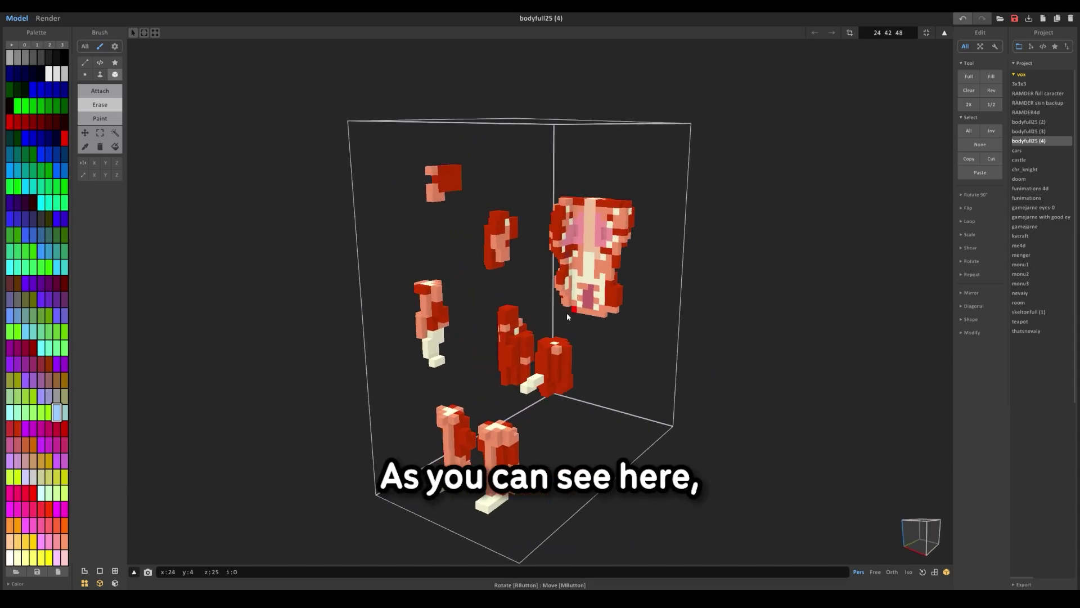
scroll(566, 315, "up", 5)
right_click_drag(641, 223, 678, 210)
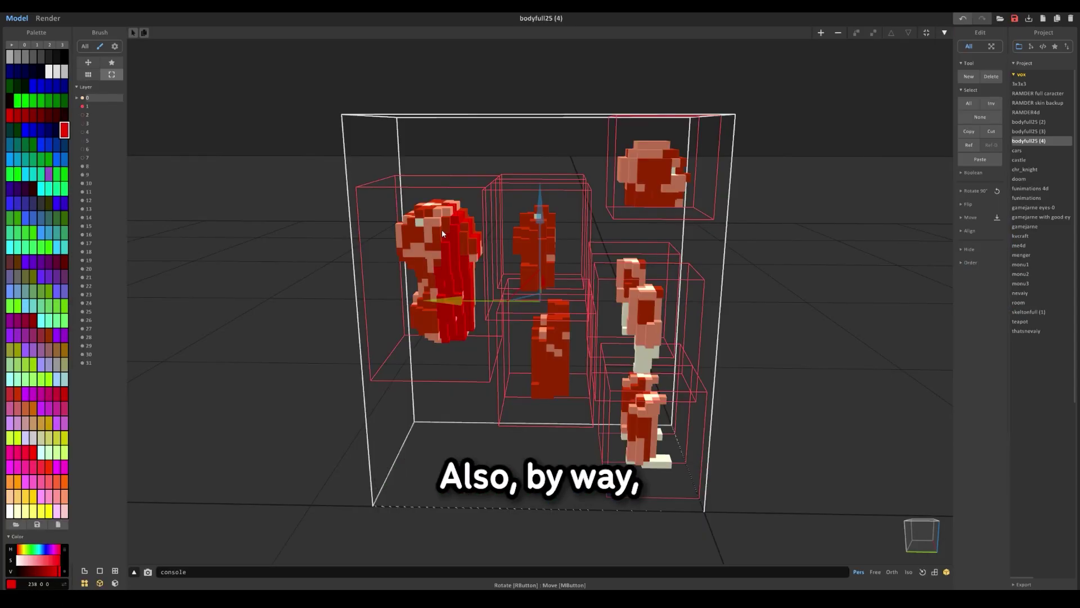
Step: Enter voxel editing on the model and examine the recoloured torso, arms and legs up close
double_click(661, 168)
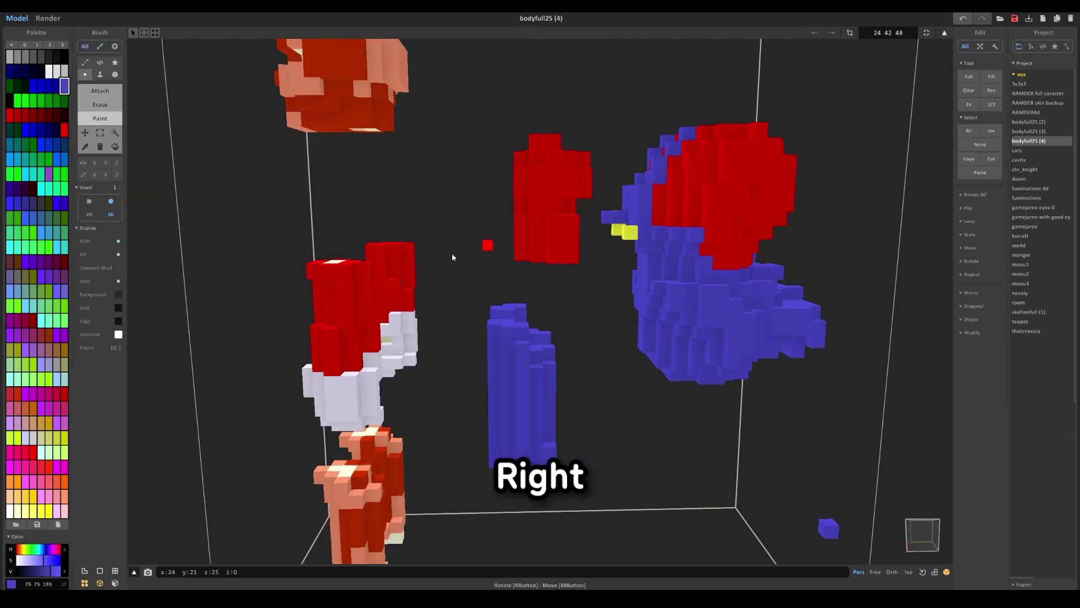
right_click_drag(453, 256, 644, 266)
scroll(645, 267, "up", 5)
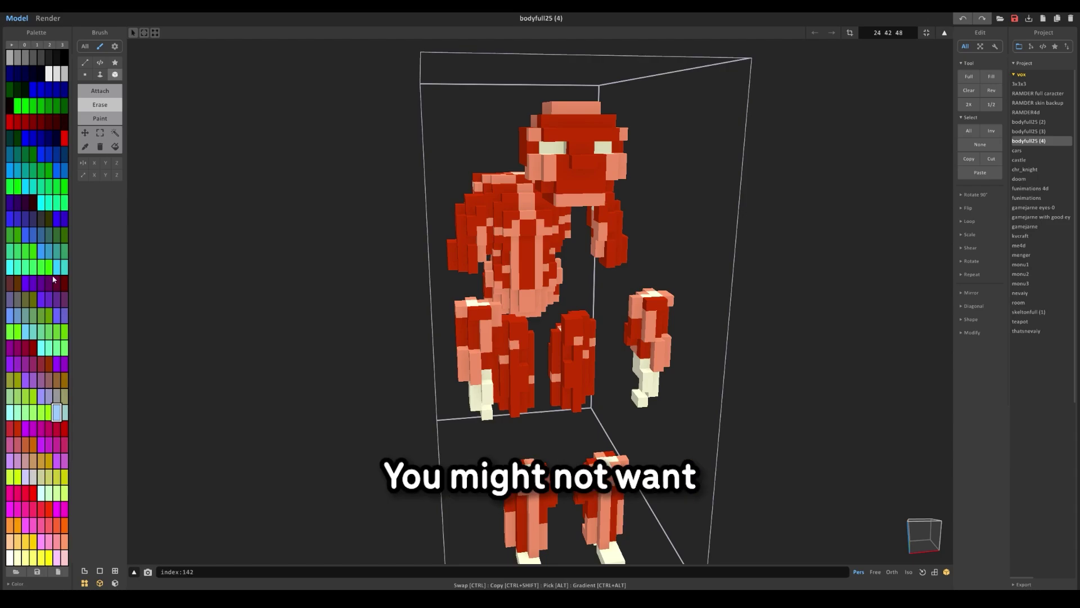
Step: Change a green palette swatch to purple (150, 61, 204) with the colour sliders
left_click(50, 186)
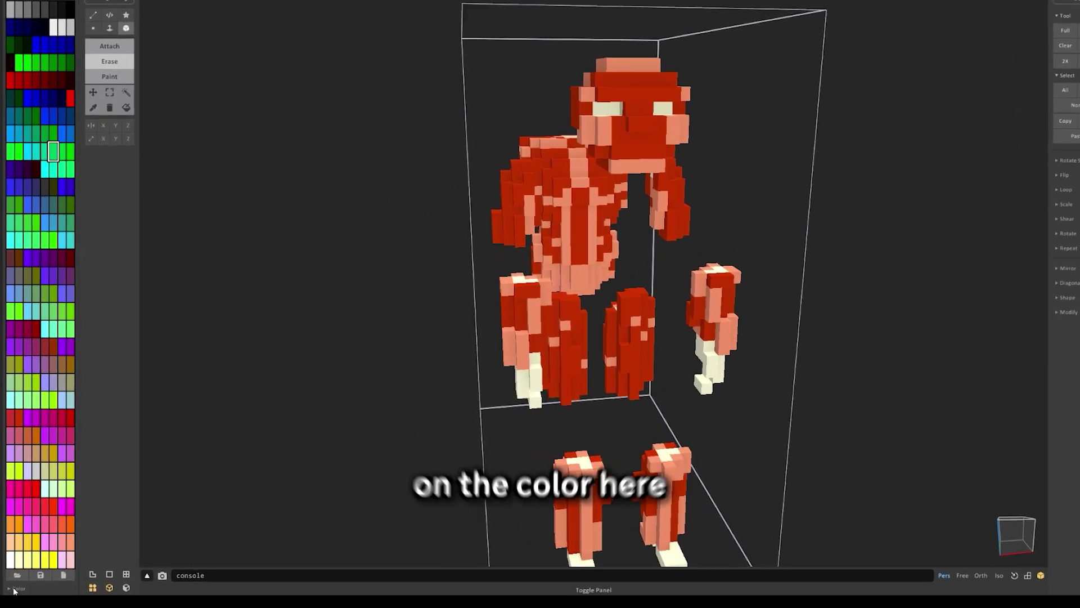
left_click(15, 584)
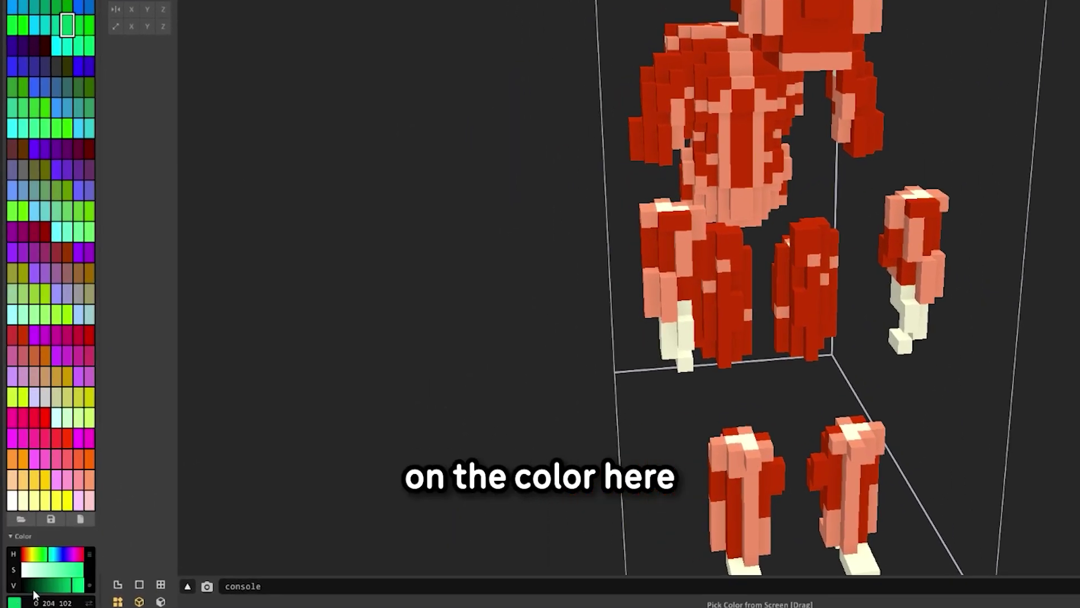
mouse_move(77, 572)
left_mouse_down()
mouse_move(39, 569)
mouse_move(69, 554)
left_mouse_up()
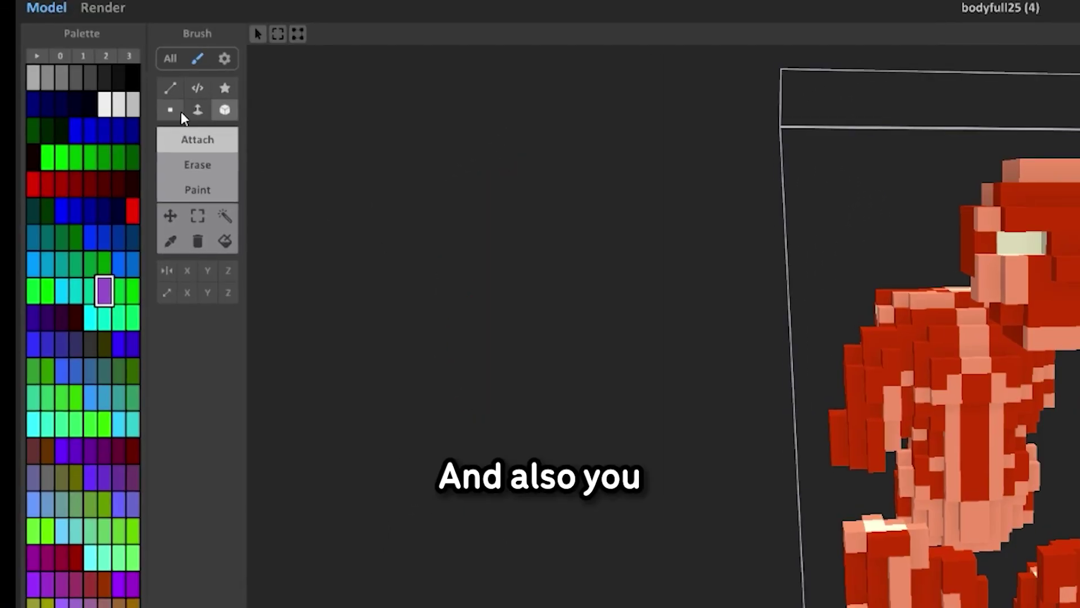
Step: Draw purple lines with the Line tool in Attach mode over the torso and out to the forearm
left_click(85, 74)
mouse_move(938, 348)
left_mouse_down()
mouse_move(943, 448)
mouse_move(984, 516)
left_mouse_up()
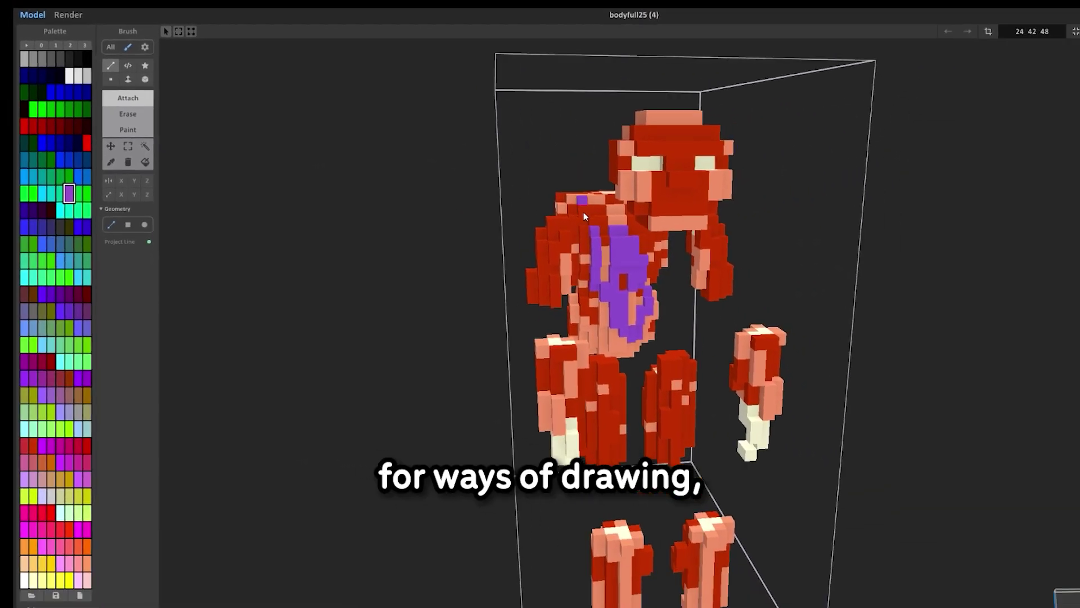
left_click_drag(856, 273, 1079, 557)
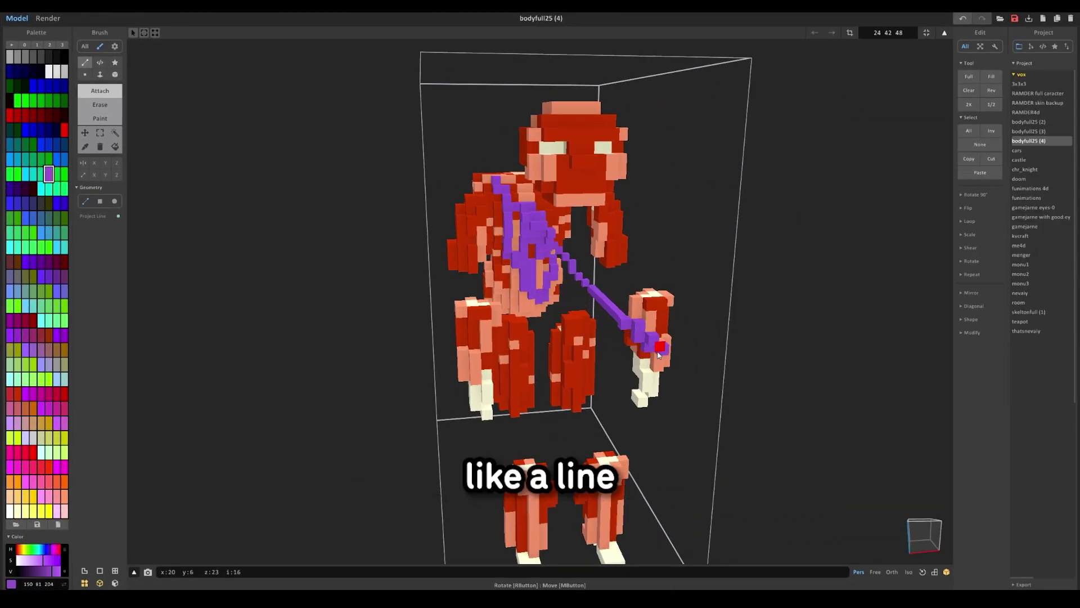
right_click_drag(659, 354, 577, 286)
right_click_drag(518, 359, 639, 244)
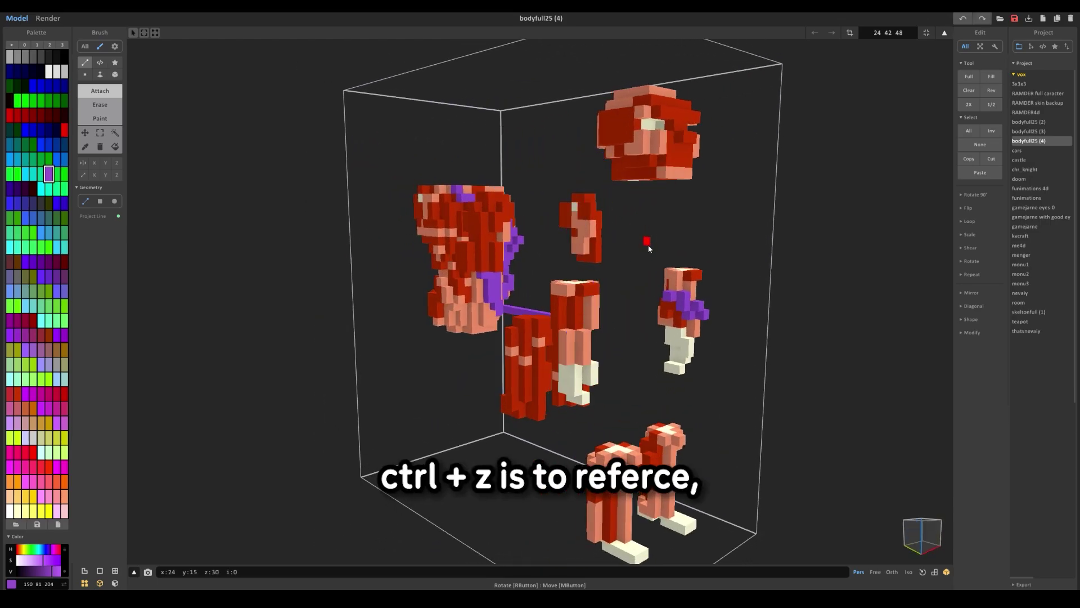
Step: Undo the purple line strokes on the torso and forearm
key("ctrl+z")
right_click_drag(647, 246, 560, 270)
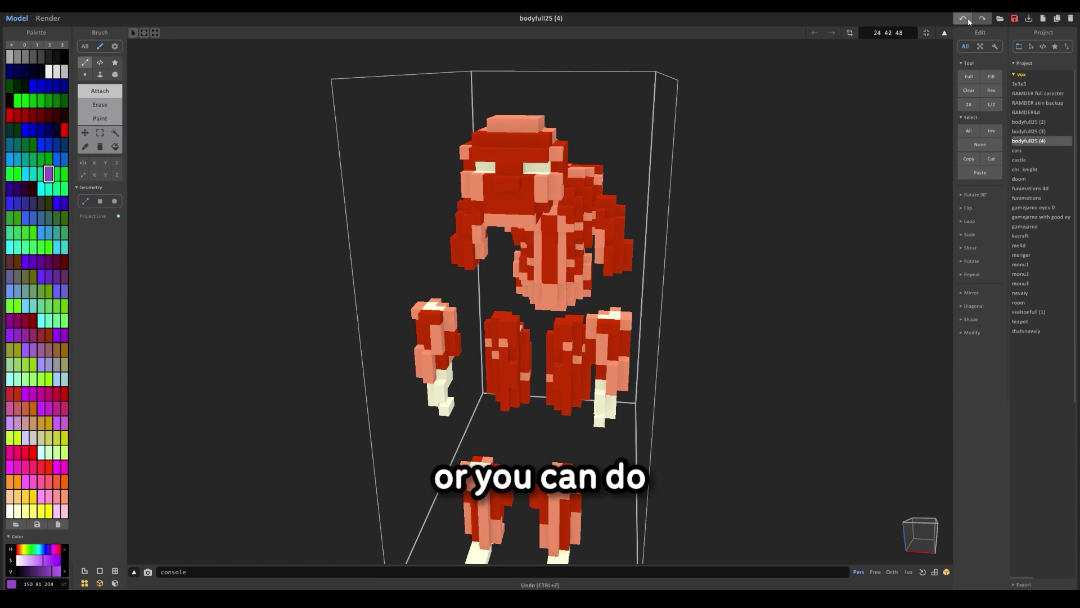
left_click(963, 19)
right_click_drag(389, 175, 526, 194)
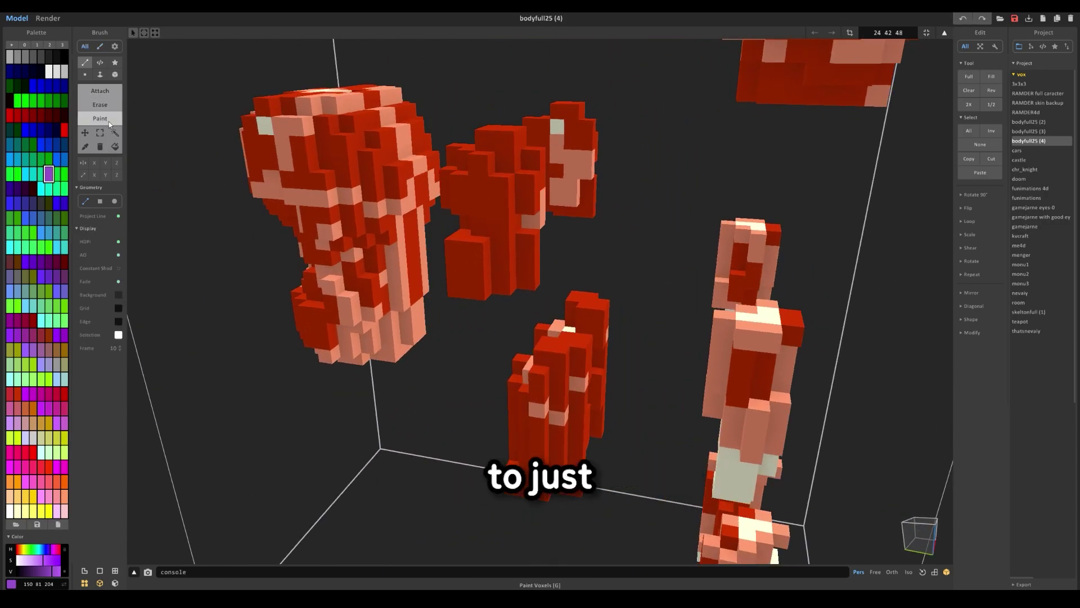
Step: Paint the side of the torso with the red swatch (238, 0, 0) in Paint mode, undoing stray strokes
left_click(64, 130)
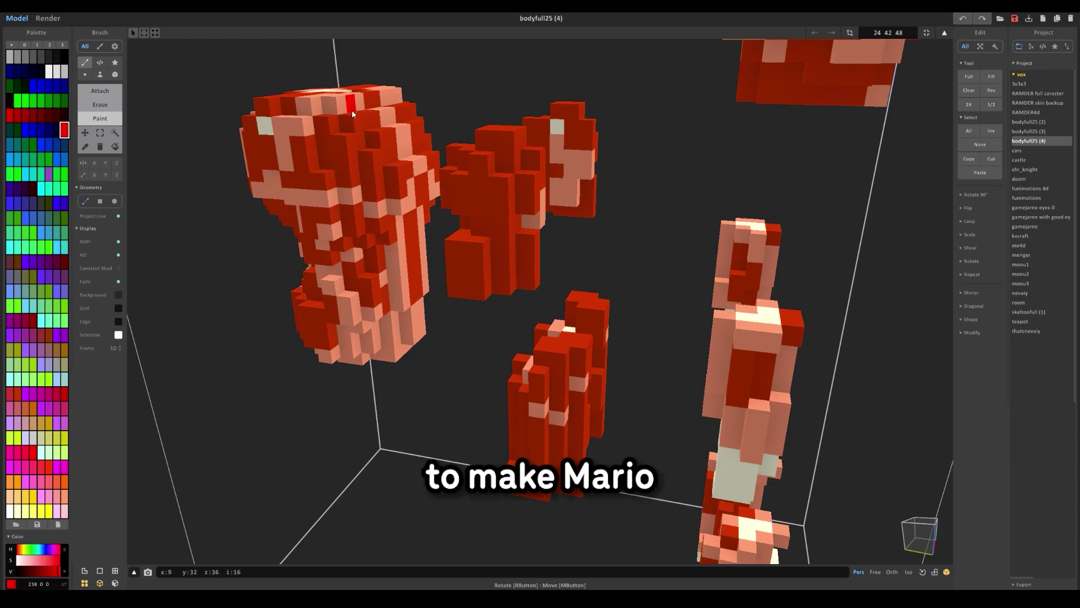
left_click_drag(353, 113, 390, 336)
key("ctrl+z")
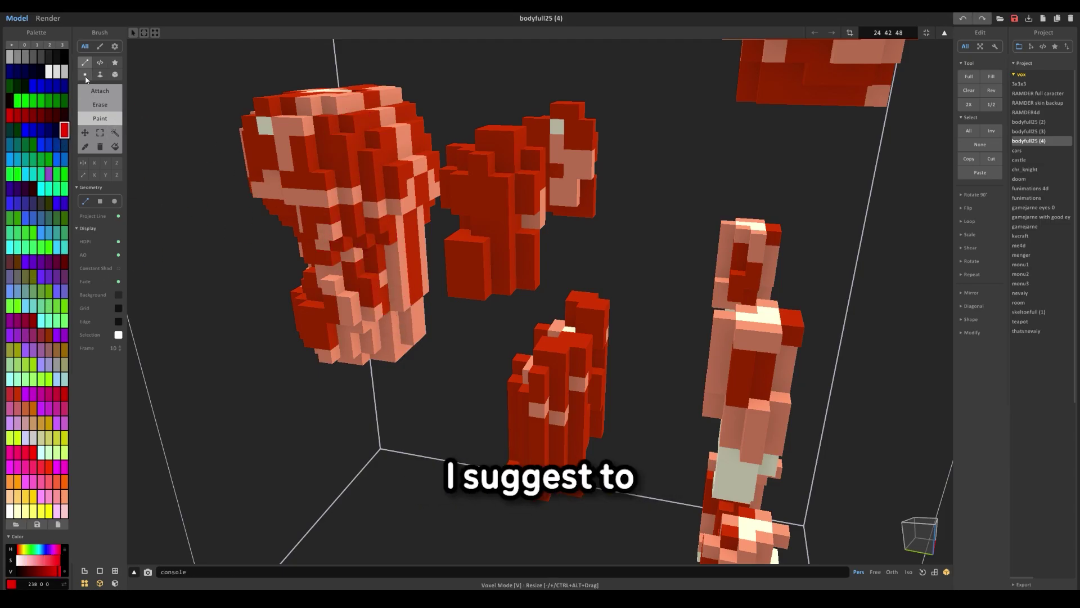
mouse_move(334, 102)
left_mouse_down()
mouse_move(335, 211)
mouse_move(368, 128)
left_mouse_up()
left_click_drag(339, 363, 376, 278)
key("ctrl+z")
mouse_move(376, 279)
right_mouse_down()
mouse_move(476, 264)
mouse_move(482, 284)
right_mouse_up()
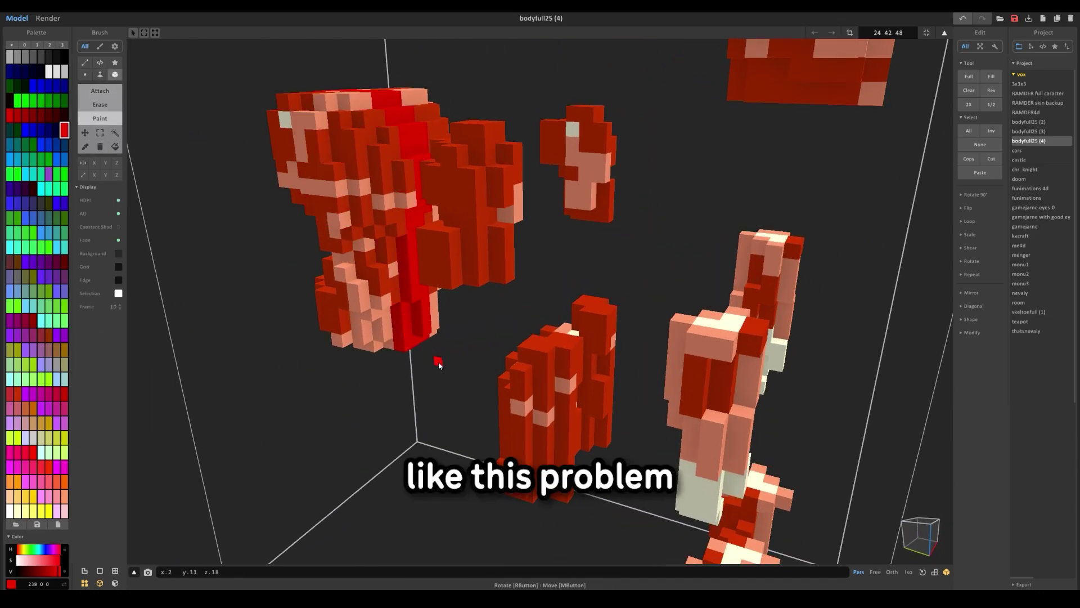
right_click_drag(436, 361, 265, 403)
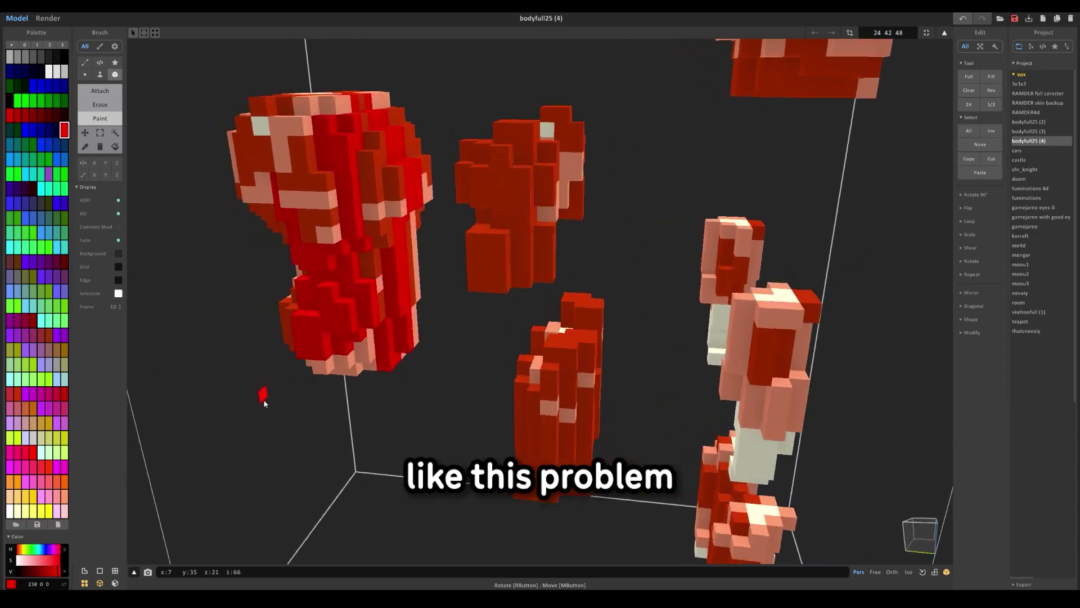
Step: Erase red-painted voxels from the side of the torso to expose its interior
left_click(100, 105)
left_click_drag(357, 130, 299, 255)
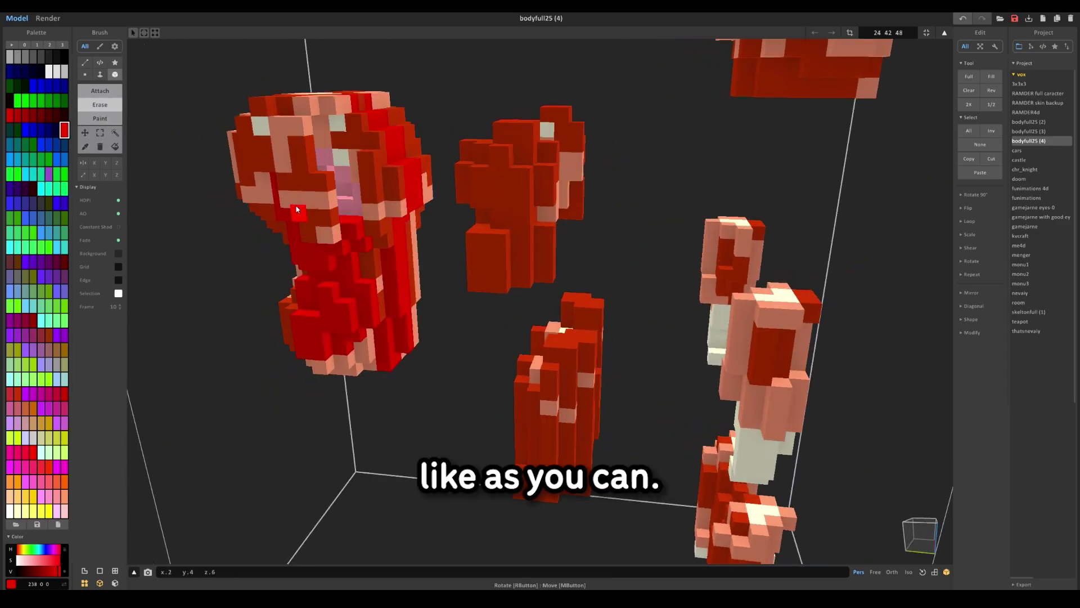
left_click_drag(296, 209, 334, 162)
mouse_move(334, 162)
right_mouse_down()
mouse_move(346, 189)
mouse_move(273, 203)
right_mouse_up()
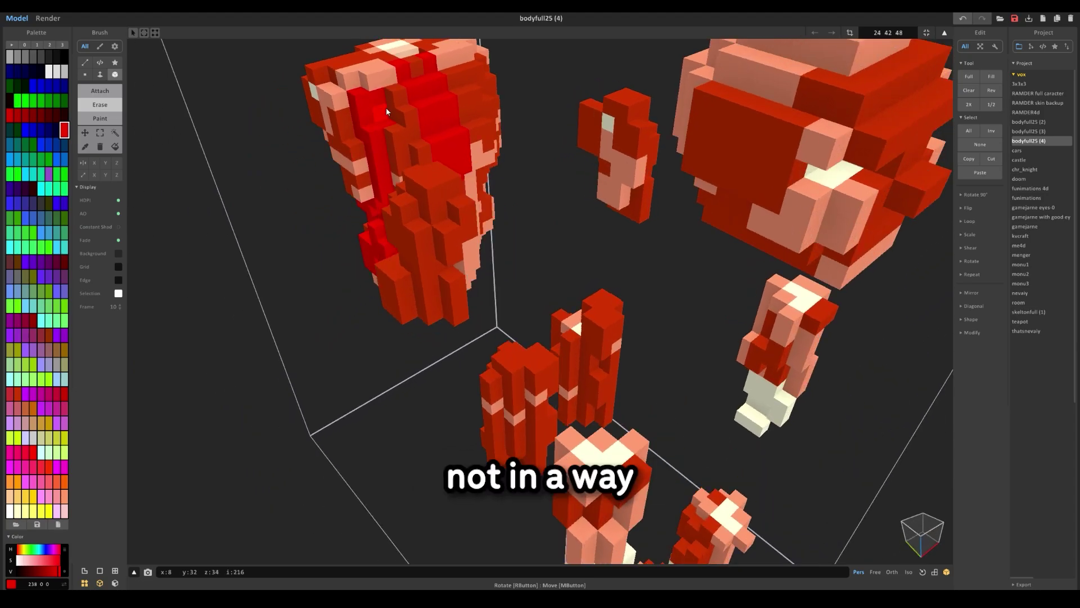
left_click_drag(386, 107, 380, 116)
right_click_drag(391, 144, 473, 160)
scroll(345, 130, "up", 6)
scroll(480, 128, "down", 5)
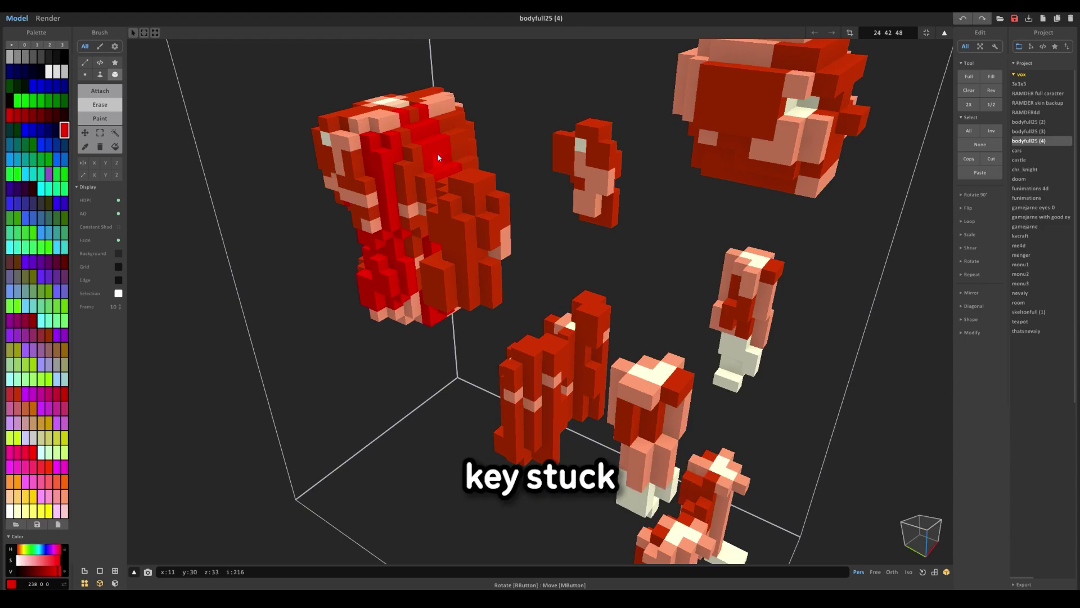
Step: Switch the brush back to Paint mode and return from voxel editing to the world view of the model
left_click(107, 116)
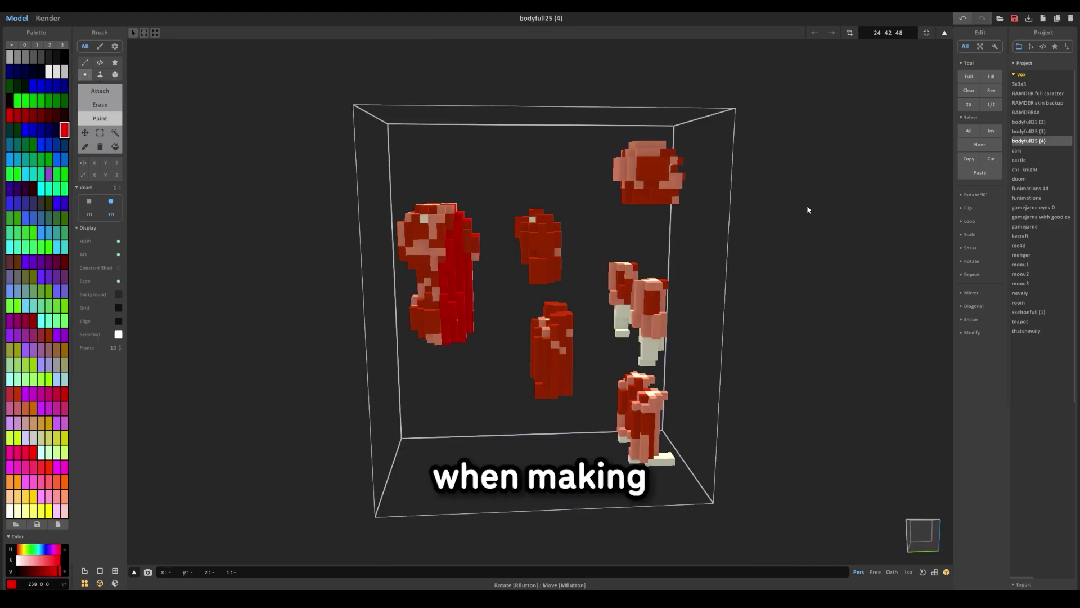
key("Tab")
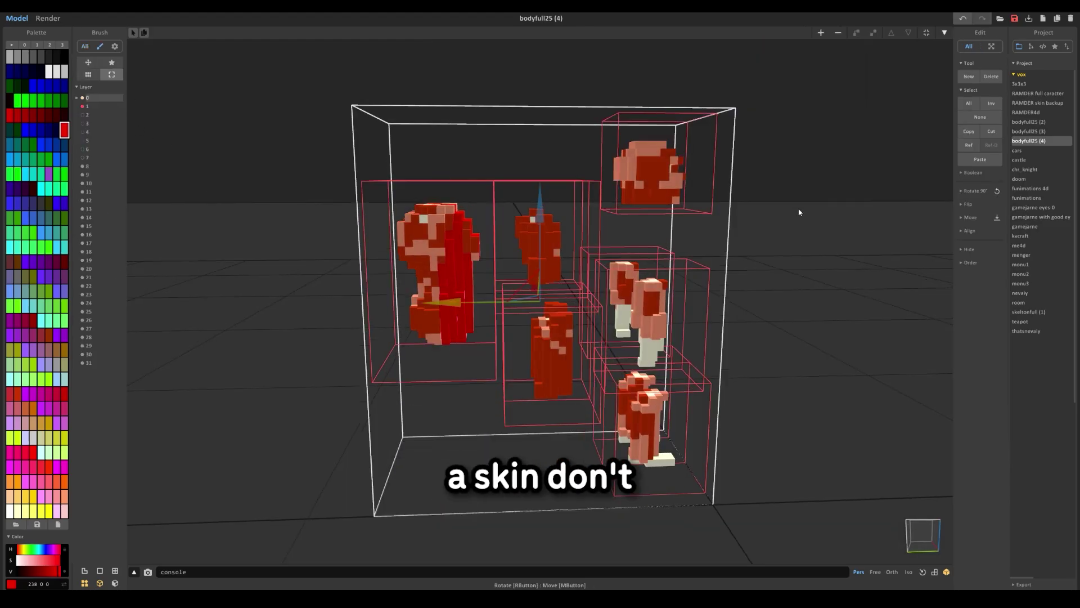
right_click_drag(807, 205, 756, 87)
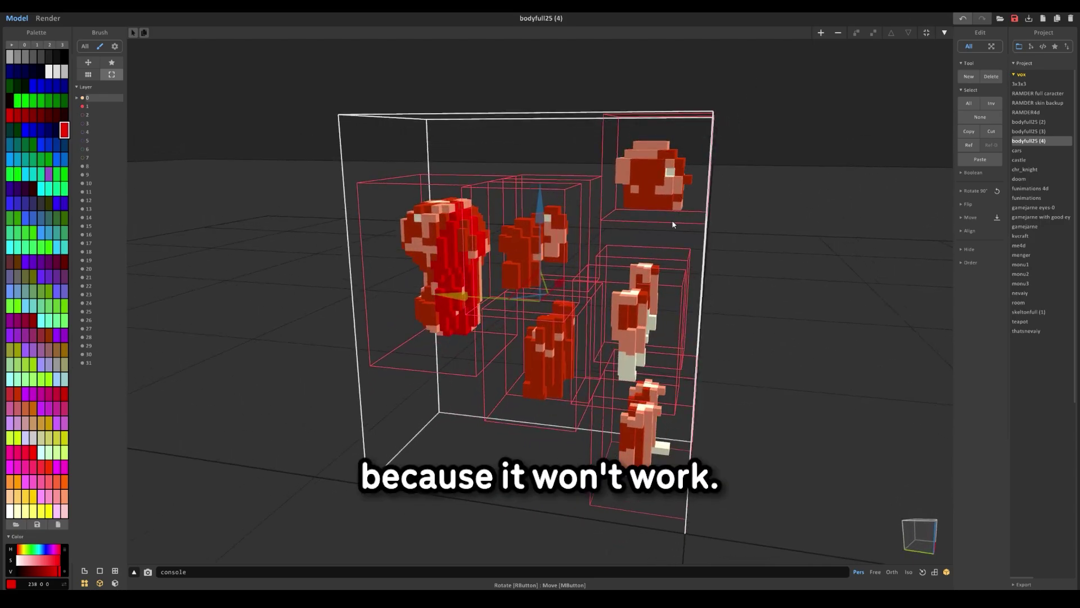
right_click_drag(686, 226, 580, 157)
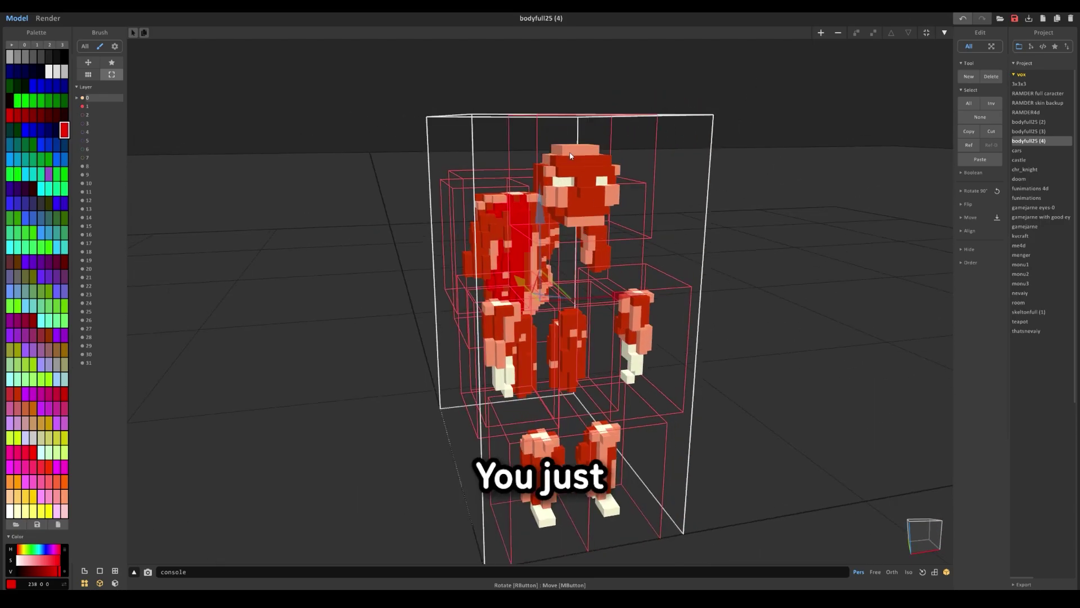
right_click_drag(581, 247, 520, 191)
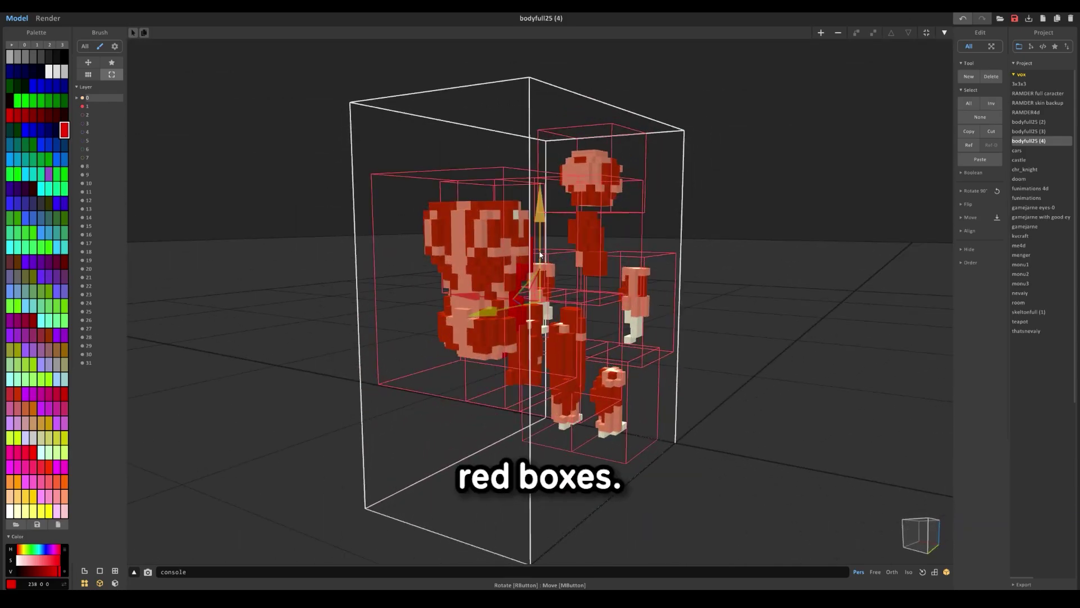
right_click_drag(541, 241, 441, 229)
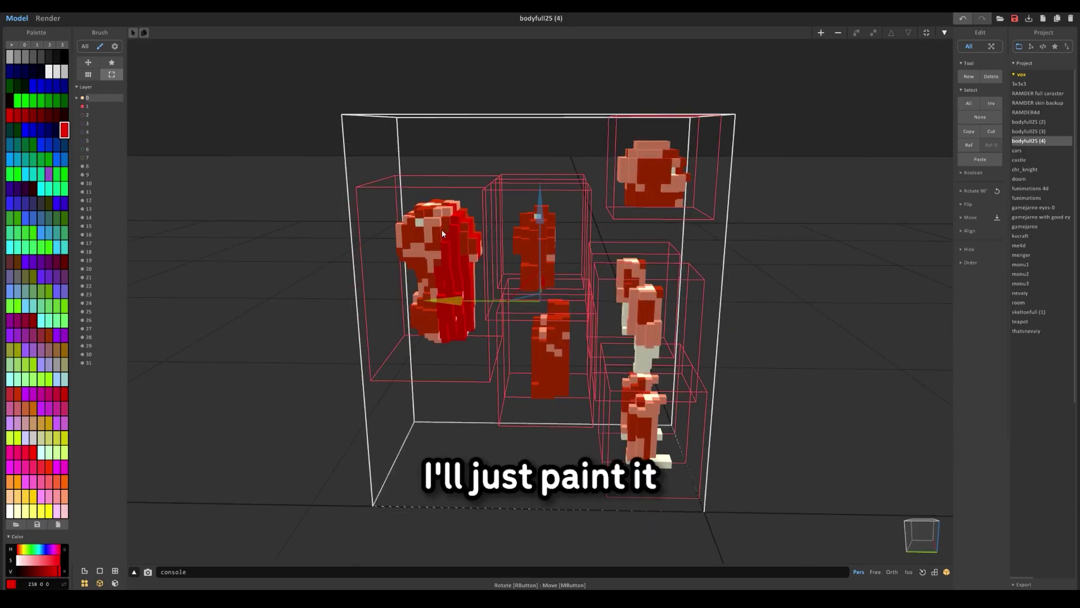
mouse_move(344, 194)
left_mouse_down()
mouse_move(362, 350)
mouse_move(352, 256)
left_mouse_up()
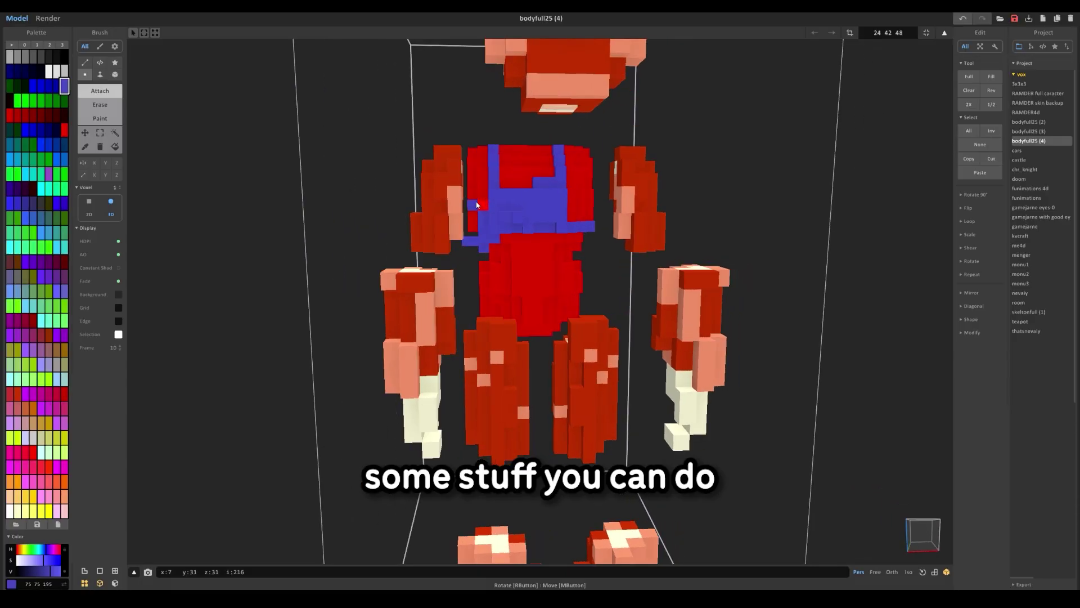
left_click_drag(477, 204, 499, 271)
mouse_move(506, 271)
right_mouse_down()
mouse_move(489, 280)
mouse_move(525, 296)
mouse_move(529, 270)
mouse_move(488, 260)
right_mouse_up()
key("ctrl+z")
key("ctrl+z")
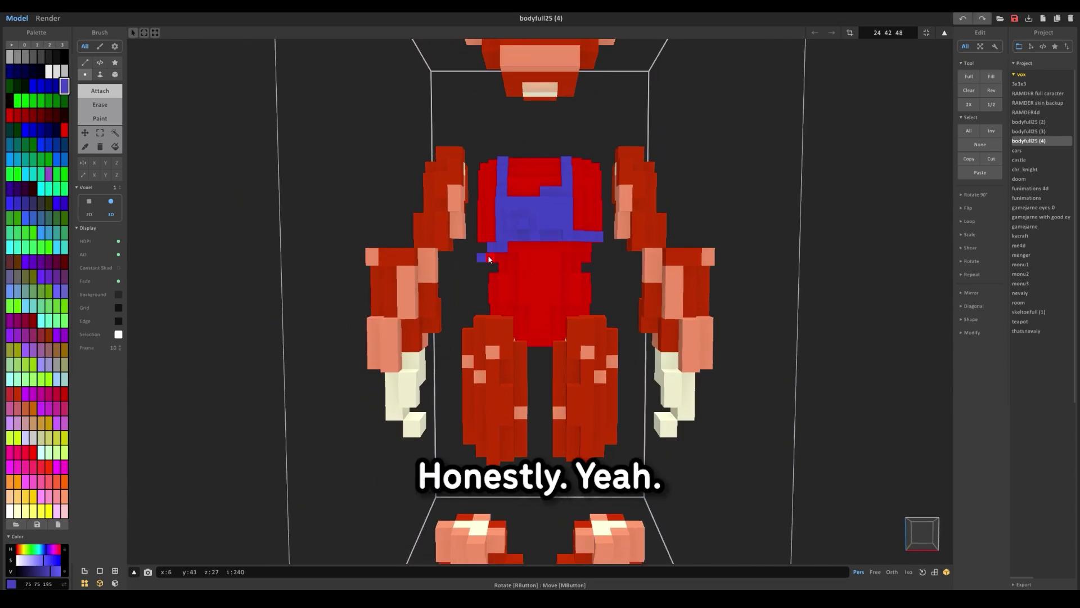
Step: Cover the waist and hips of the torso with blue (75, 75, 195) voxels in Attach mode to form the overalls
left_click_drag(489, 259, 544, 257)
right_click_drag(544, 257, 424, 287)
left_click_drag(425, 287, 385, 329)
mouse_move(386, 329)
right_mouse_down()
mouse_move(246, 345)
mouse_move(248, 332)
right_mouse_up()
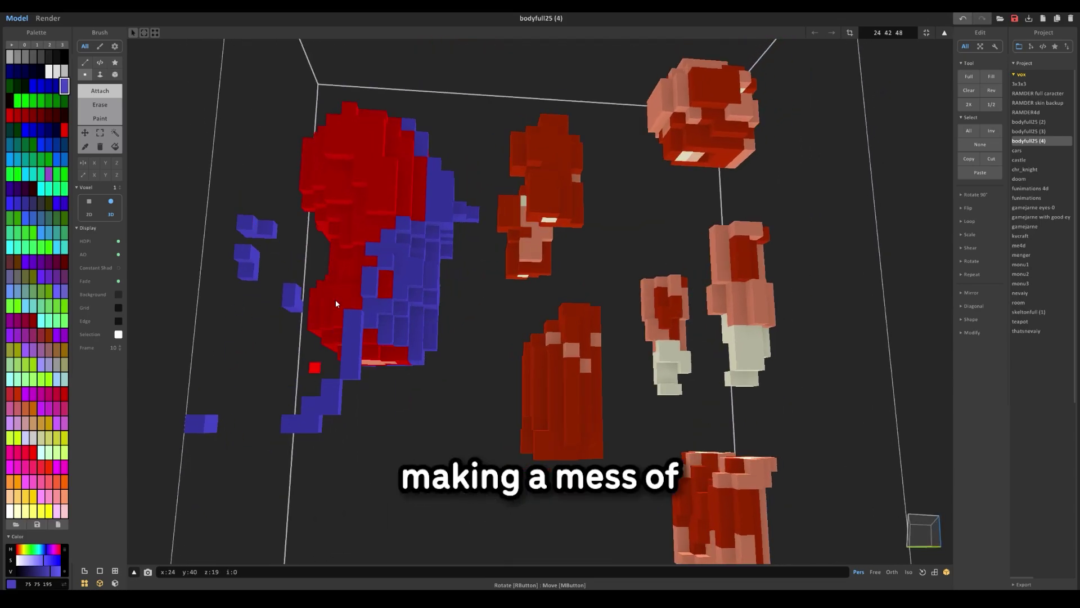
right_click_drag(350, 335, 401, 321)
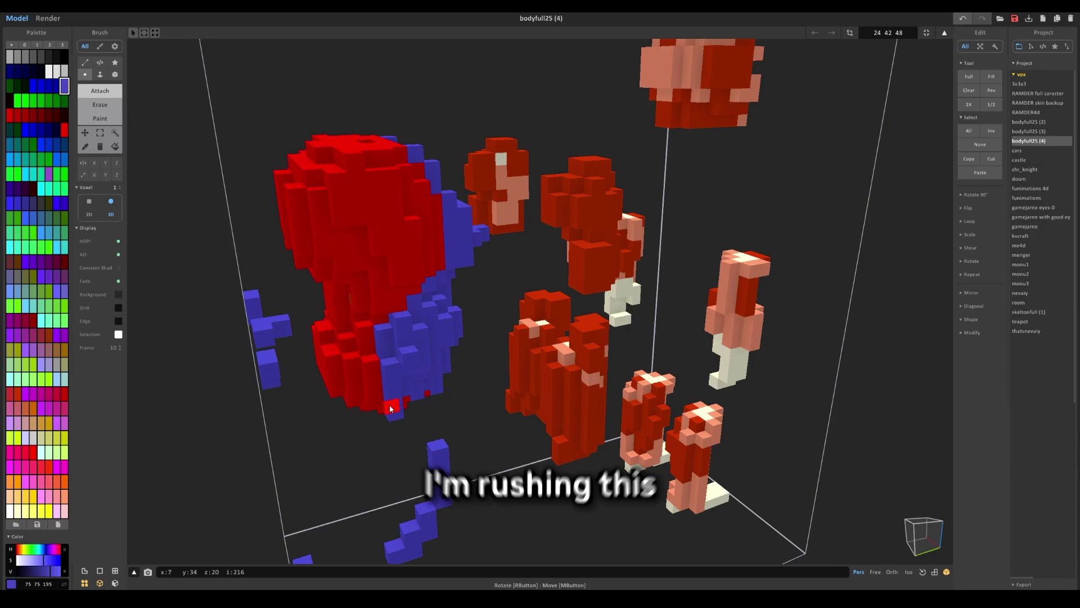
left_click(426, 398)
mouse_move(428, 396)
right_mouse_down()
mouse_move(410, 393)
mouse_move(413, 332)
right_mouse_up()
mouse_move(414, 249)
left_mouse_down()
mouse_move(372, 329)
mouse_move(411, 332)
left_mouse_up()
mouse_move(412, 332)
right_mouse_down()
mouse_move(585, 295)
mouse_move(634, 427)
mouse_move(633, 300)
right_mouse_up()
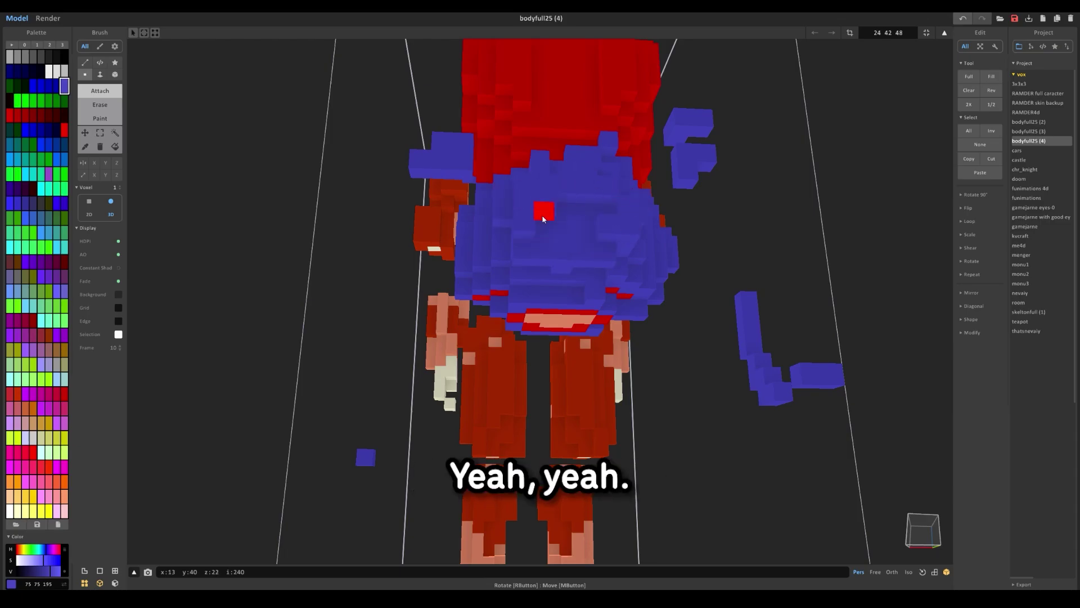
Step: Erase the stray blue voxels hanging below and beside the torso and return the brush to Attach mode
right_click_drag(543, 219, 638, 276)
right_click_drag(711, 275, 361, 386)
scroll(838, 325, "up", 3)
scroll(781, 360, "down", 4)
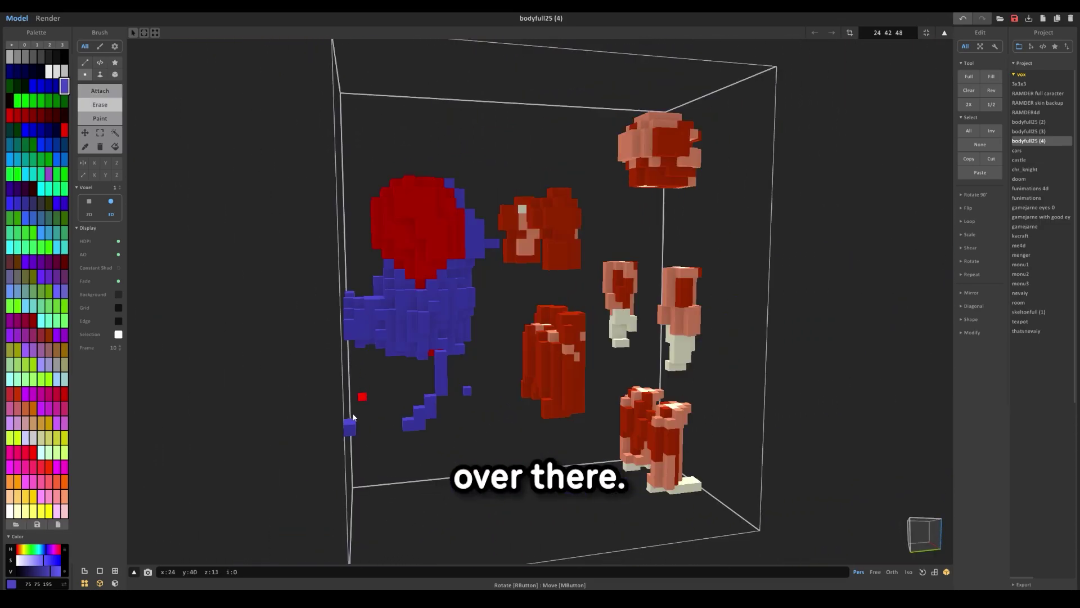
mouse_move(440, 362)
left_mouse_down()
mouse_move(405, 434)
mouse_move(419, 423)
left_mouse_up()
left_click(468, 390)
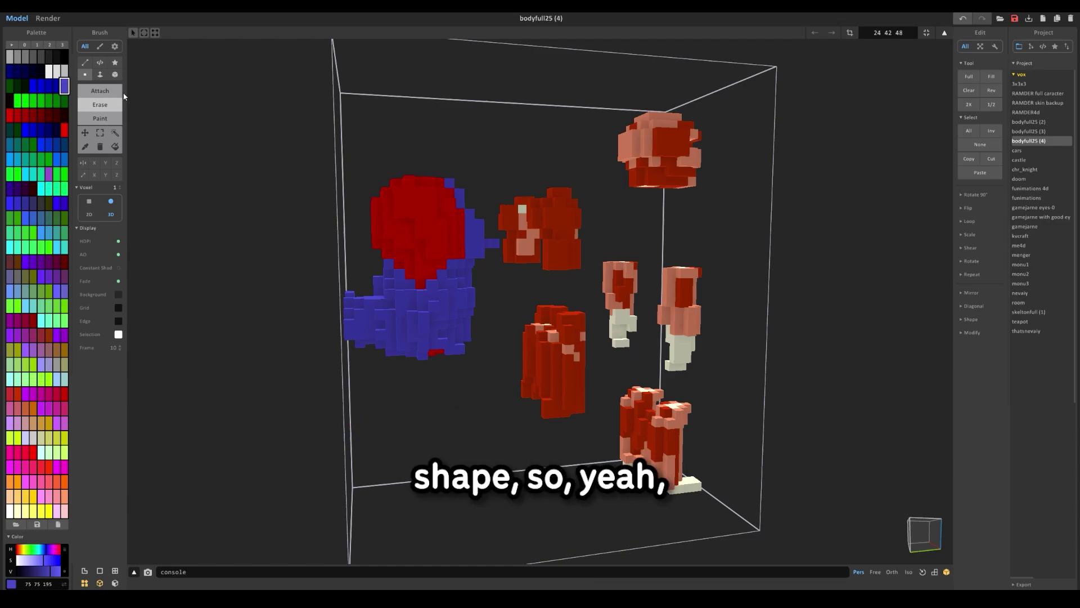
left_click(107, 92)
Step: Paint the remaining dark red voxels of the upper arm with the bright red swatch (238, 0, 0) in Paint mode
right_click_drag(290, 321, 362, 342)
scroll(362, 343, "up", 3)
right_click_drag(360, 398, 355, 362)
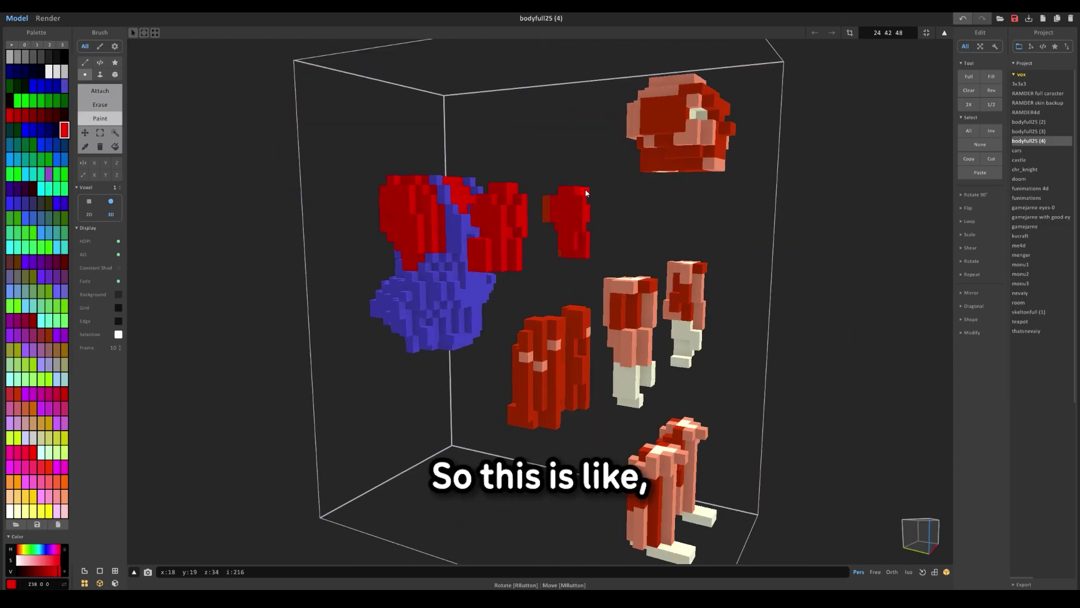
right_click_drag(586, 193, 478, 200)
scroll(585, 202, "up", 2)
right_click_drag(678, 208, 484, 185)
right_click_drag(613, 179, 552, 228)
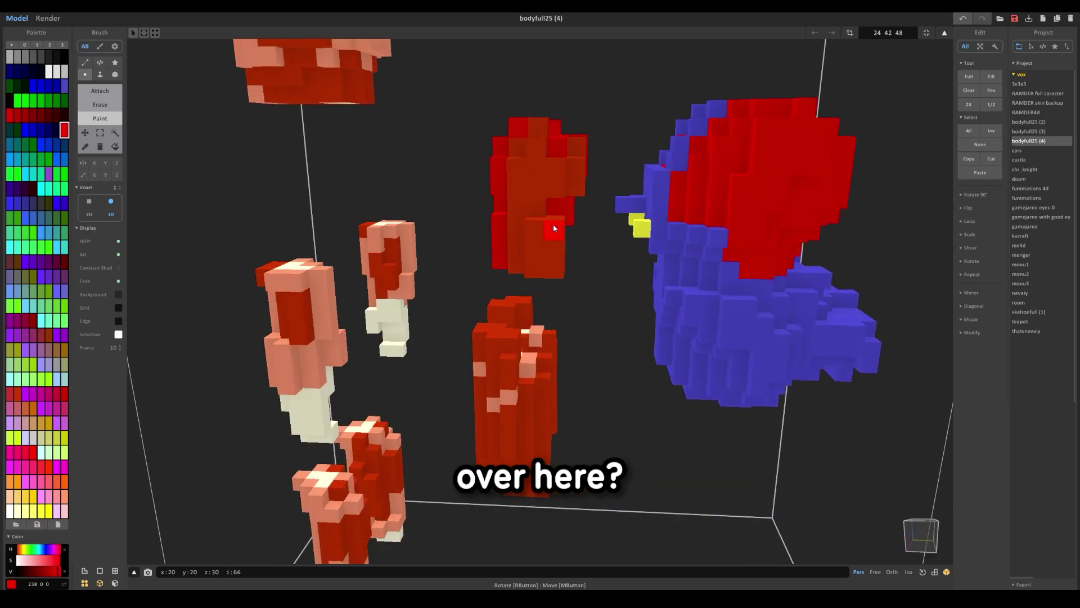
left_click_drag(538, 127, 551, 179)
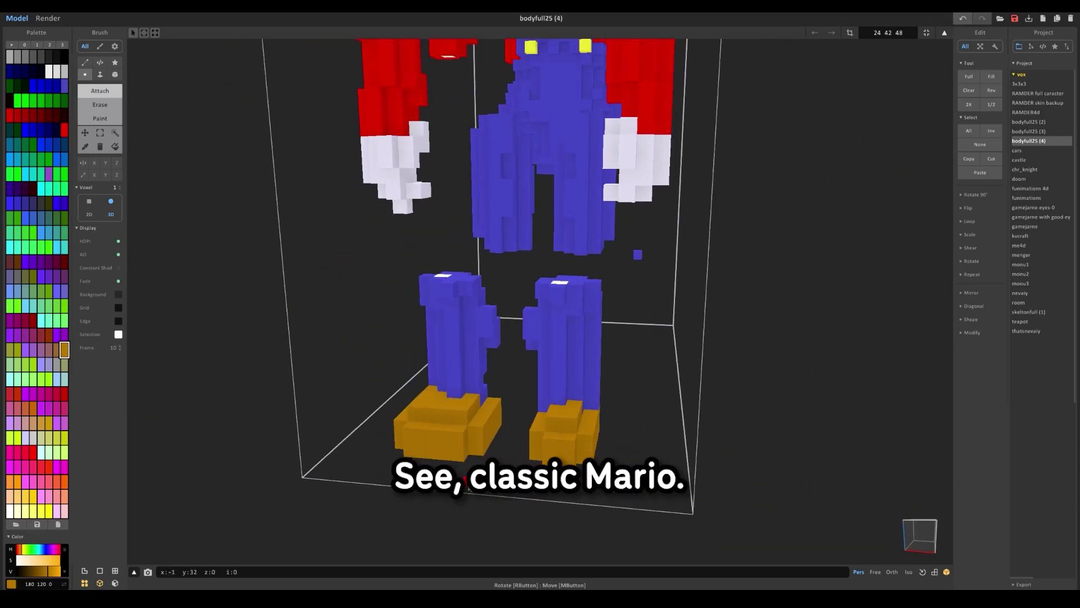
right_click_drag(428, 484, 495, 494)
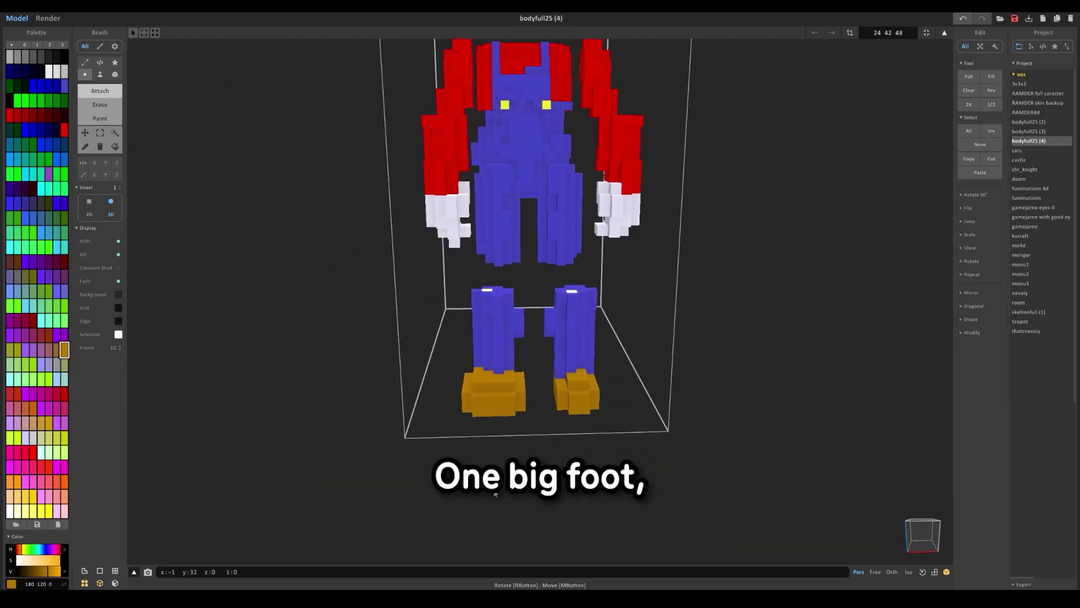
right_click_drag(534, 437, 374, 403)
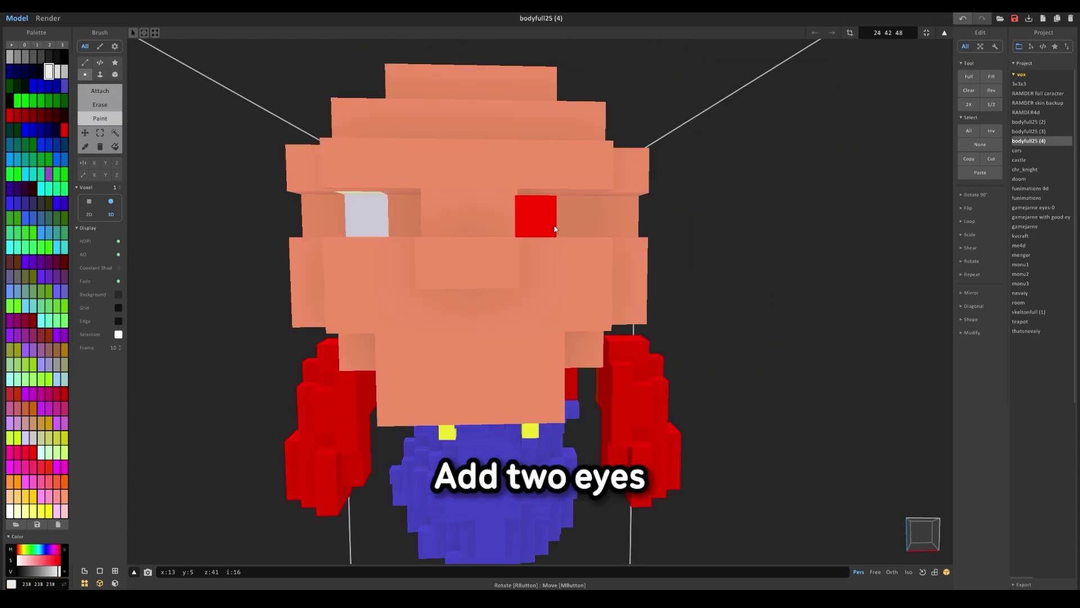
Step: Undo the painted white eye voxels and place eye voxels on the face in Attach mode instead
key("ctrl+z")
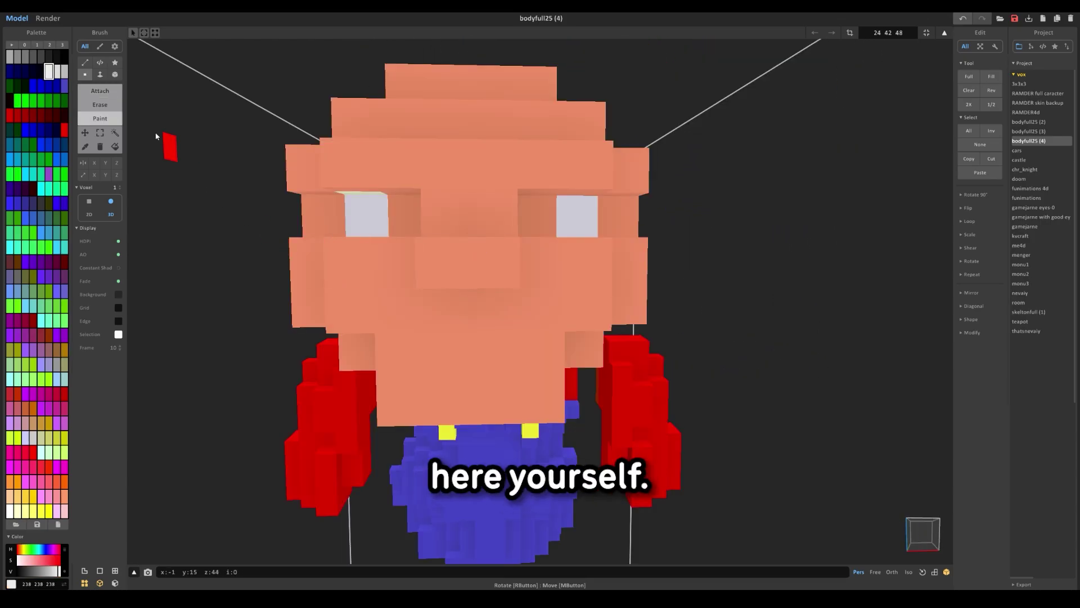
key("ctrl+z")
key("ctrl+z")
left_click(119, 90)
left_click(574, 219)
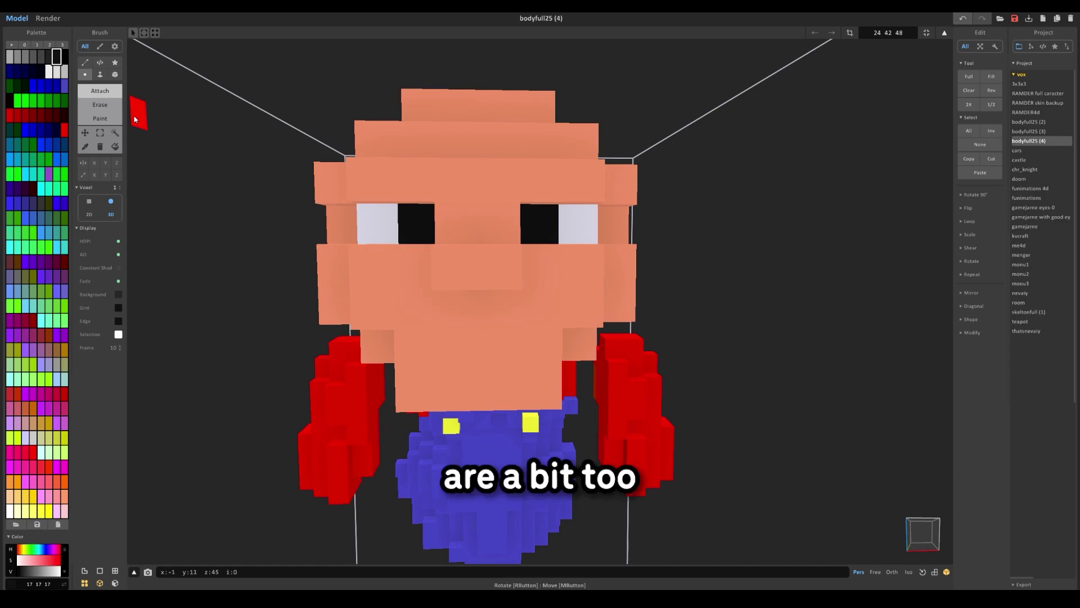
Step: Erase the face voxels directly below both eyes to make room for taller eyes
left_click(109, 115)
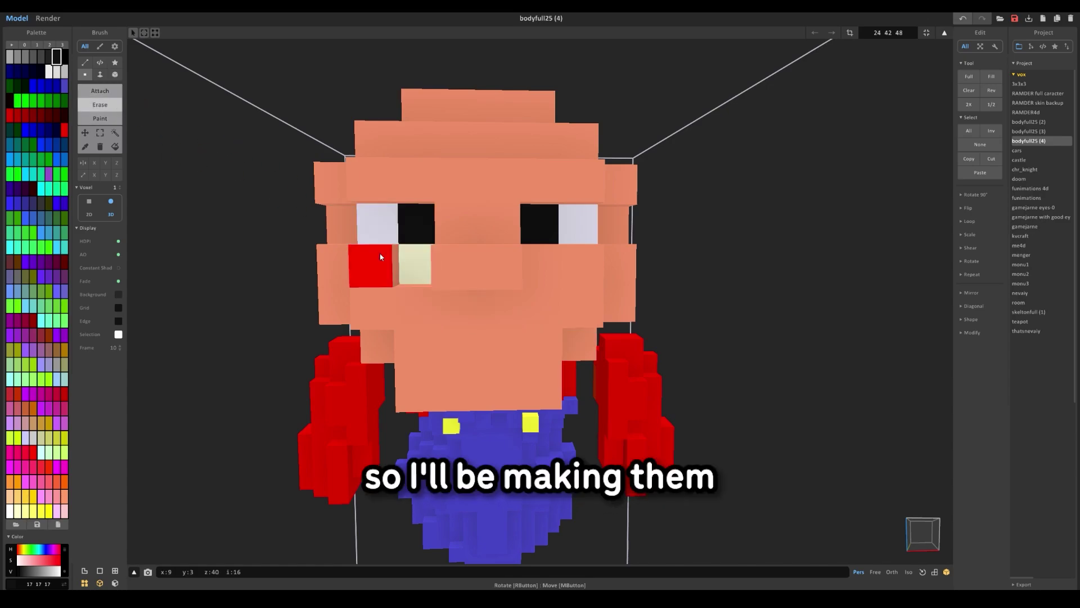
left_click(578, 266)
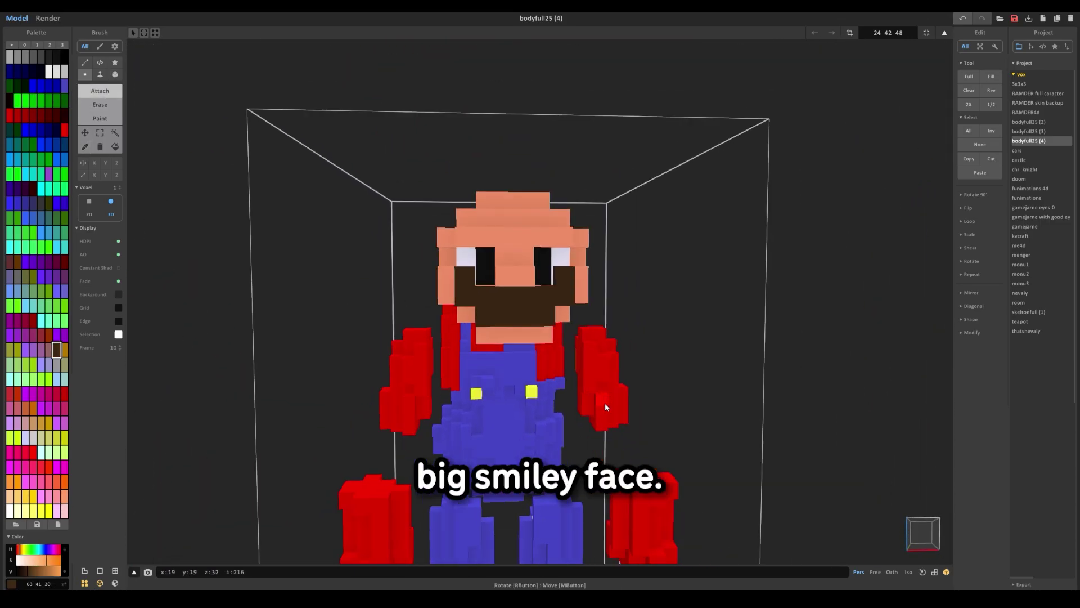
scroll(605, 403, "down", 3)
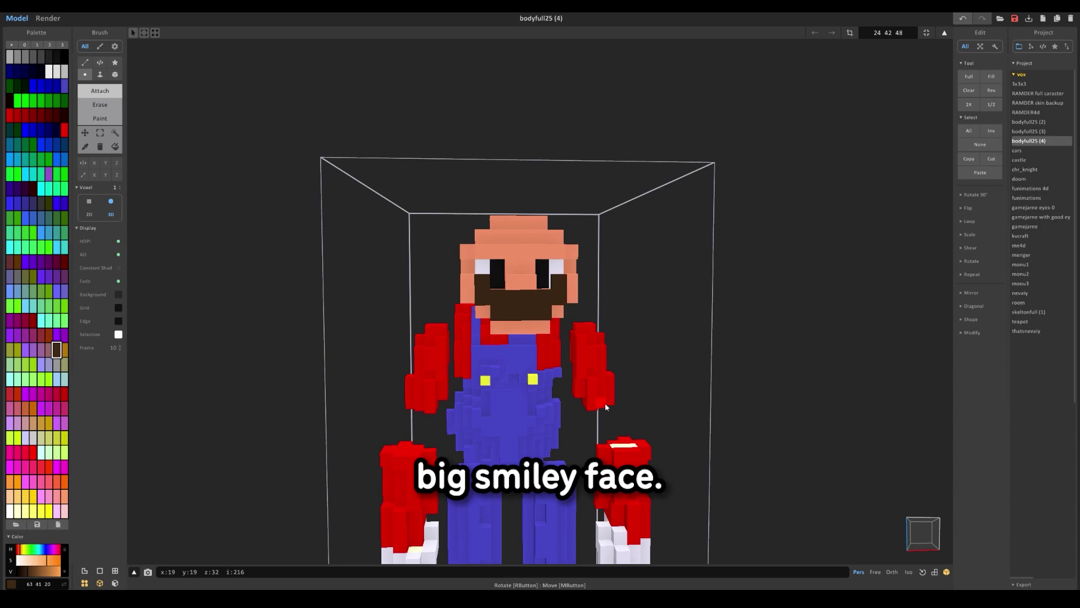
mouse_move(605, 403)
right_mouse_down()
mouse_move(545, 406)
mouse_move(598, 403)
right_mouse_up()
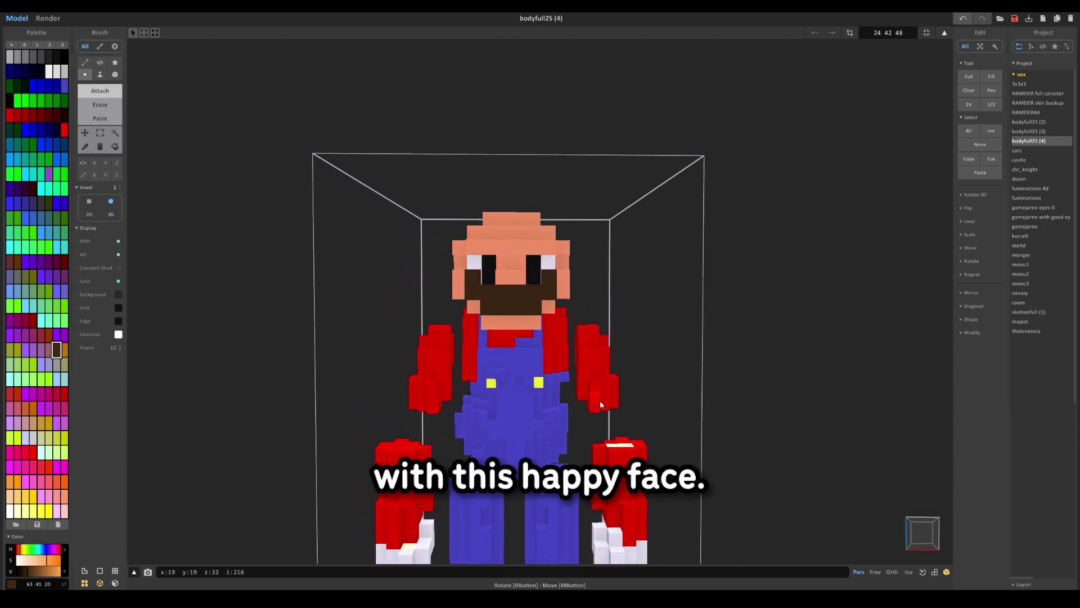
scroll(598, 406, "up", 4)
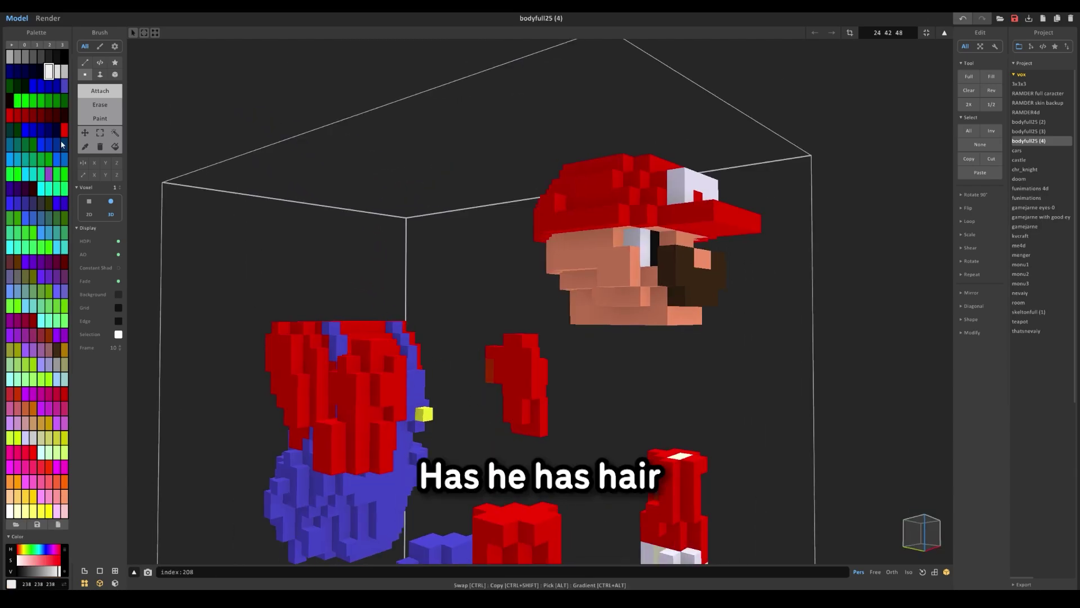
Step: Sample the moustache's dark brown and paint hair on the back of the head below the cap in Paint mode
left_click(85, 147)
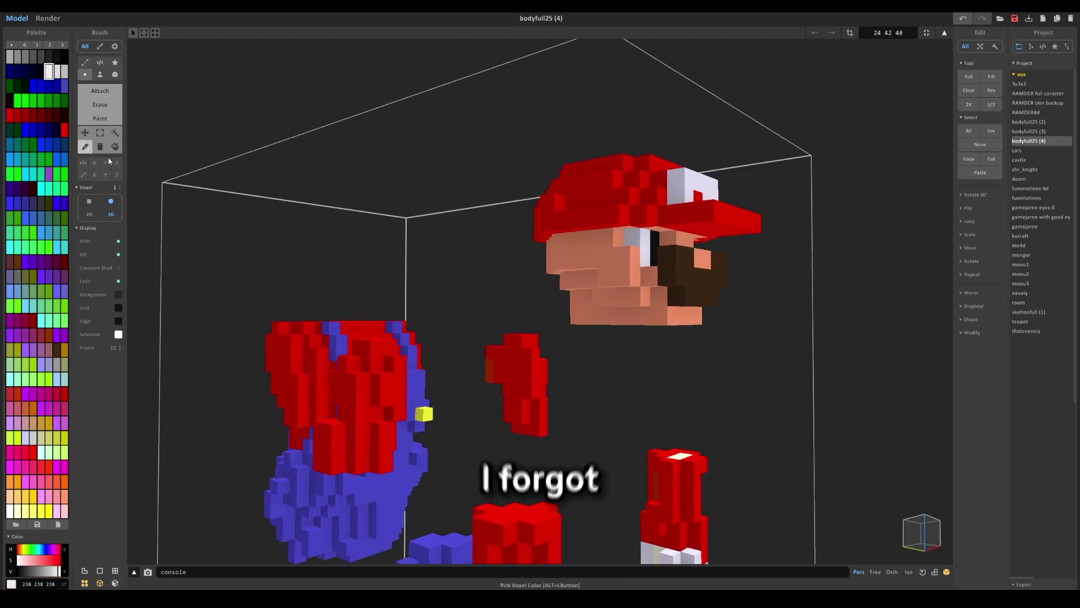
left_click(686, 287)
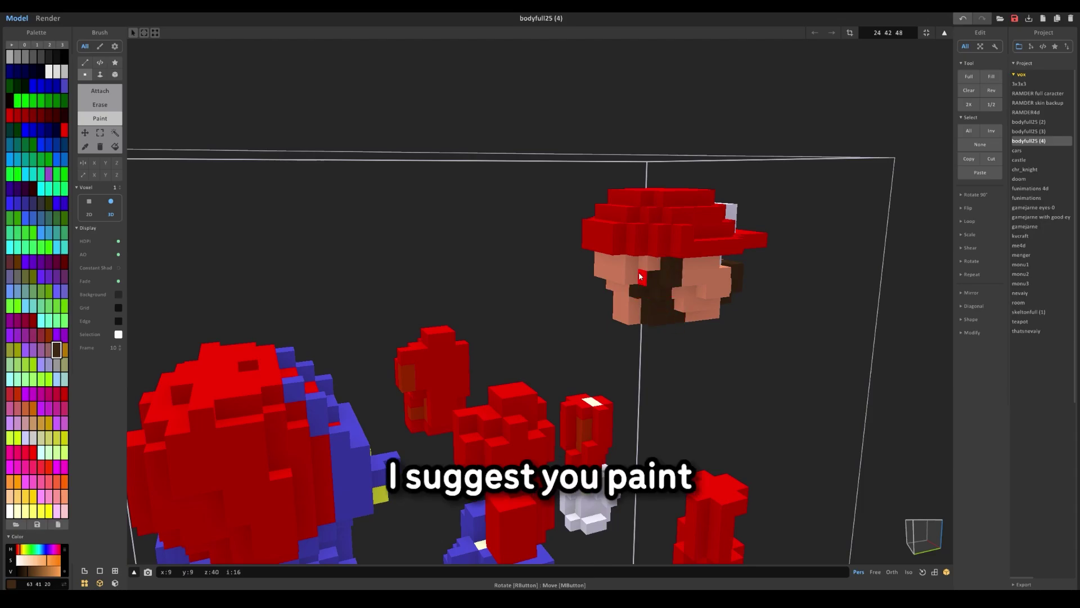
mouse_move(639, 277)
left_mouse_down()
mouse_move(632, 287)
mouse_move(629, 264)
left_mouse_up()
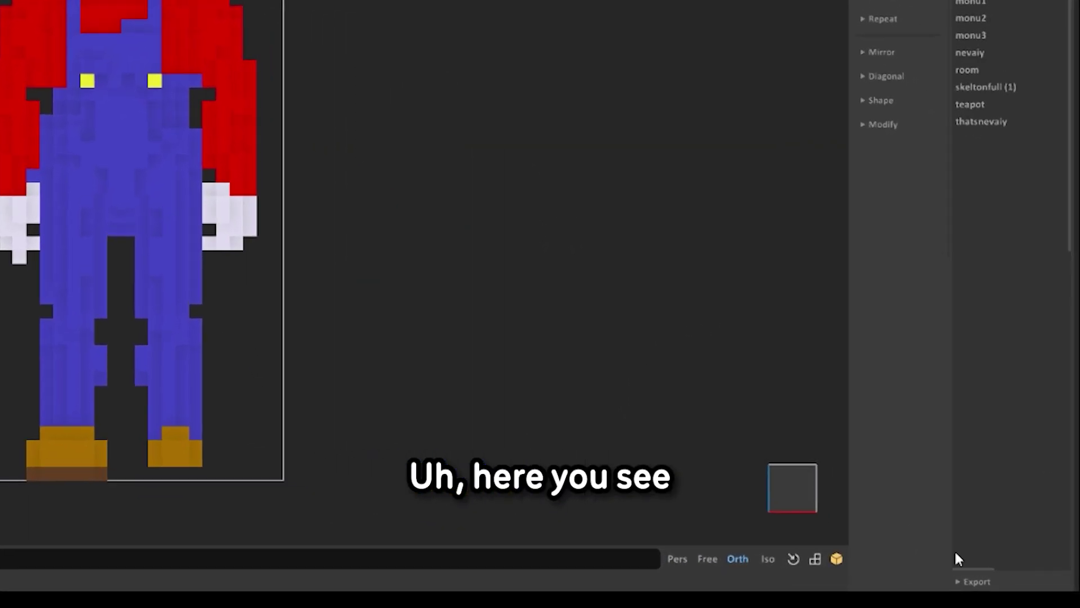
Step: Open the export options for the finished character model
left_click(968, 582)
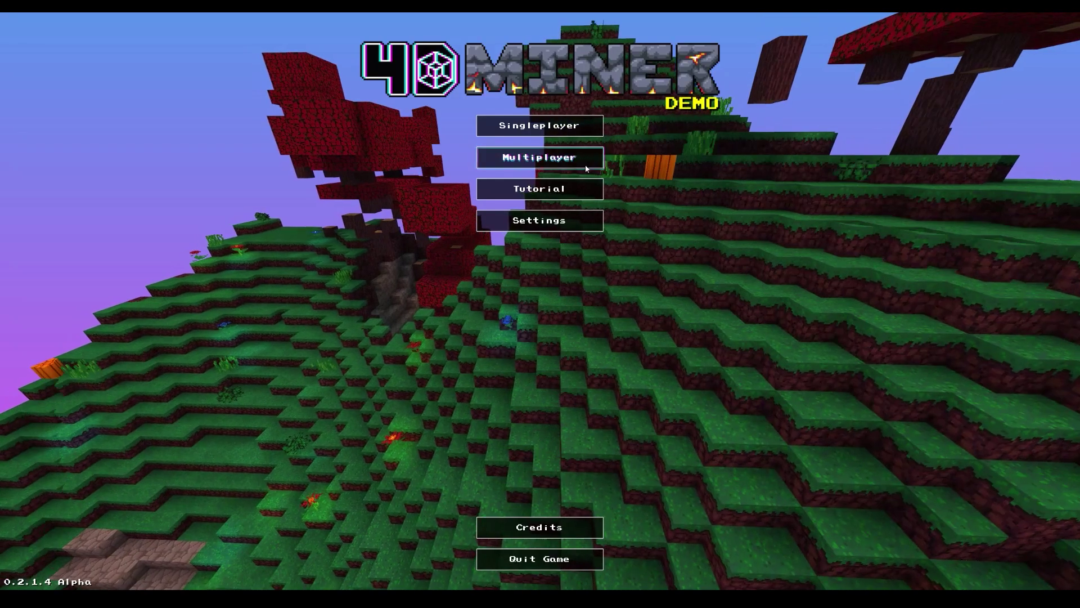
Step: Switch to 4D Miner and open the Change Skin screen from the multiplayer setup
left_click(588, 161)
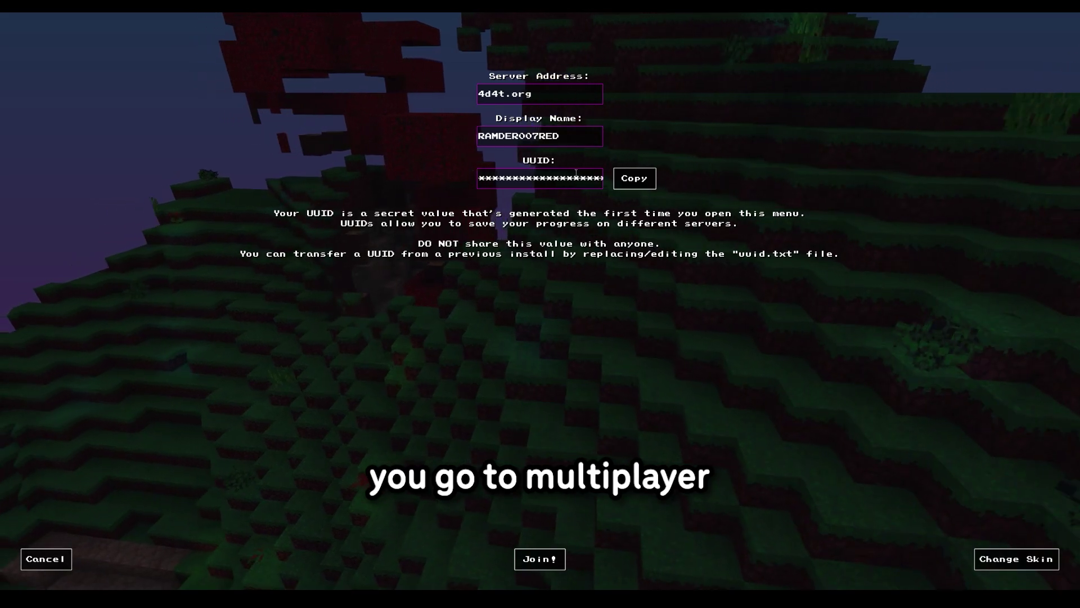
left_click(1030, 558)
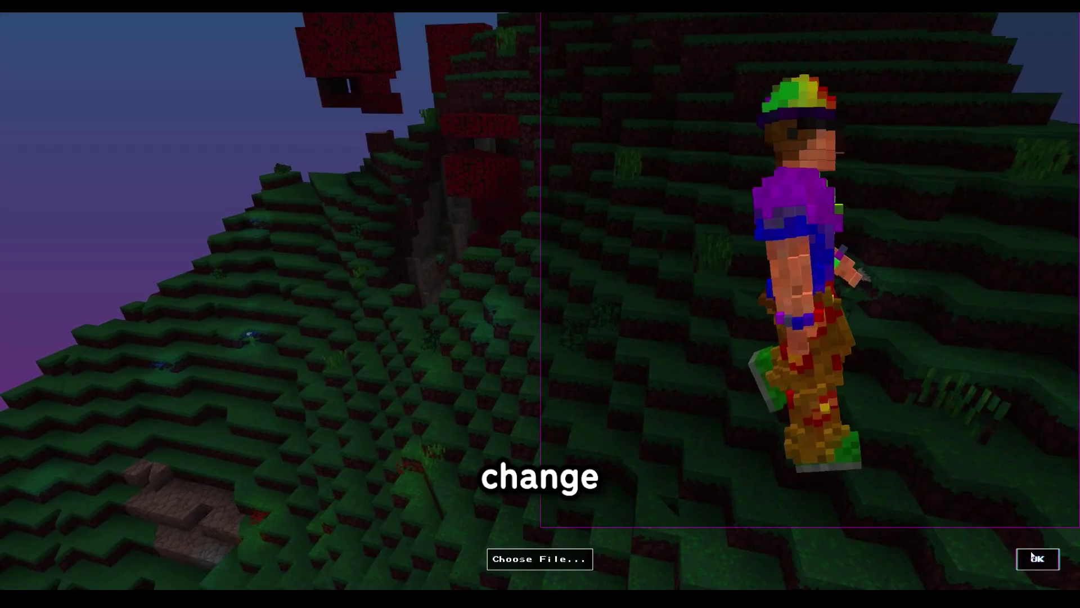